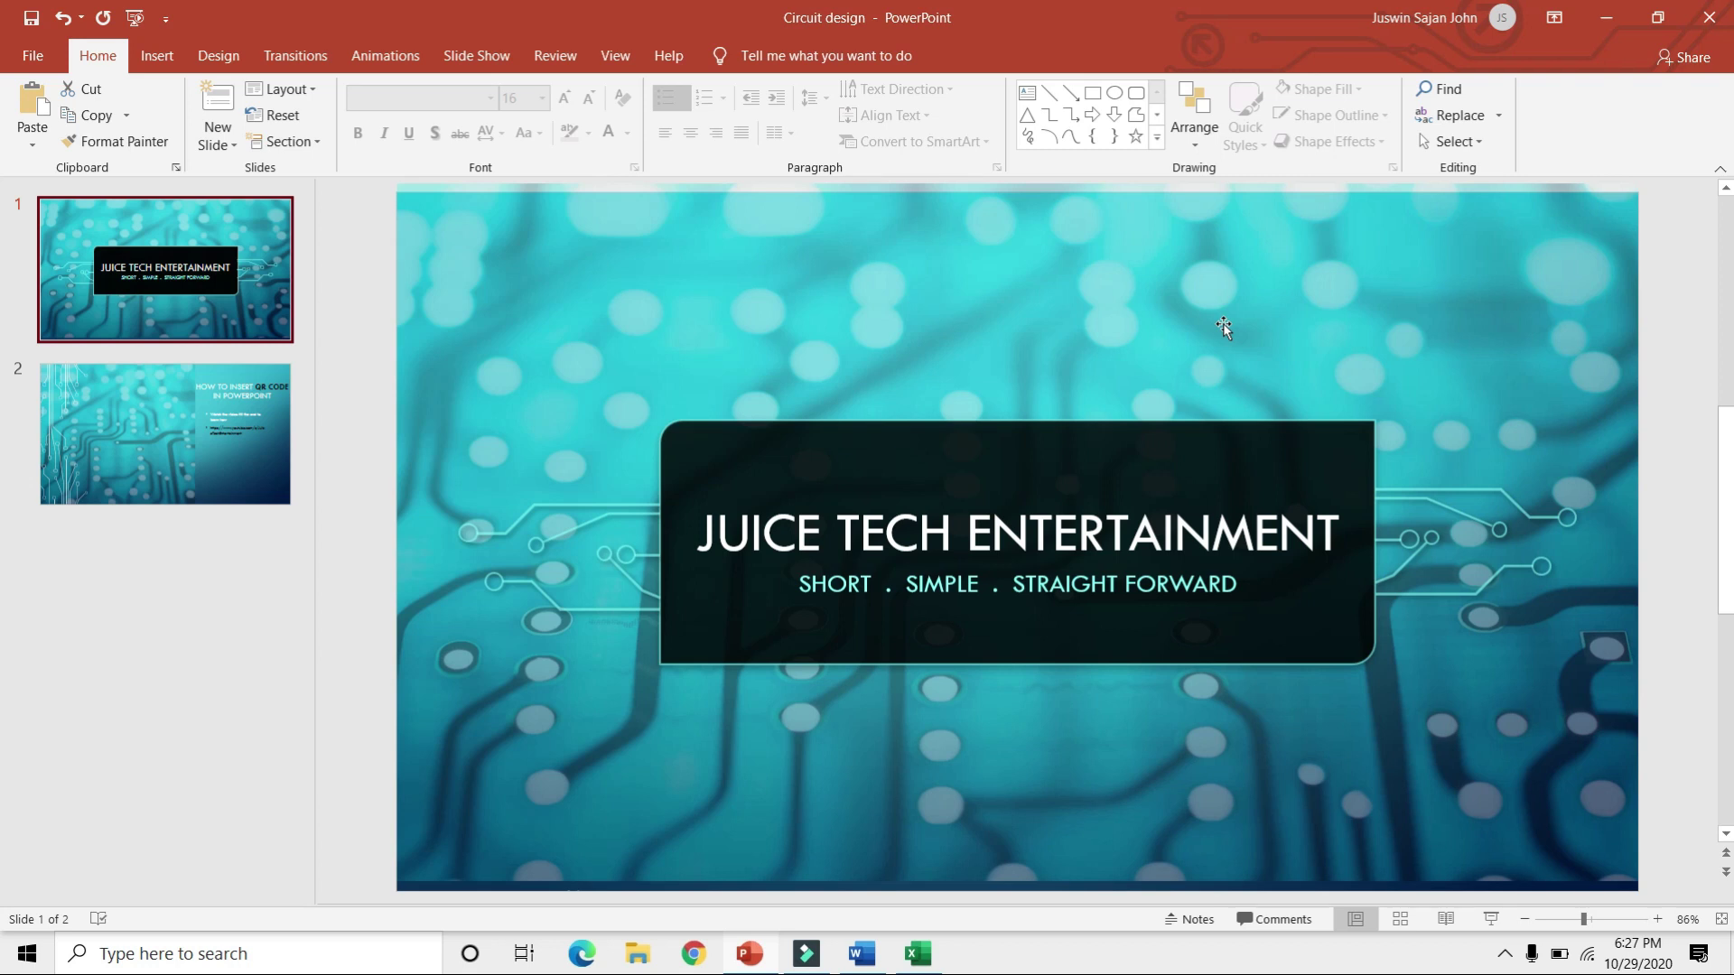
# Select slide 2 and open the Office Add-ins store from the Insert tab.
pyautogui.click(241, 441)
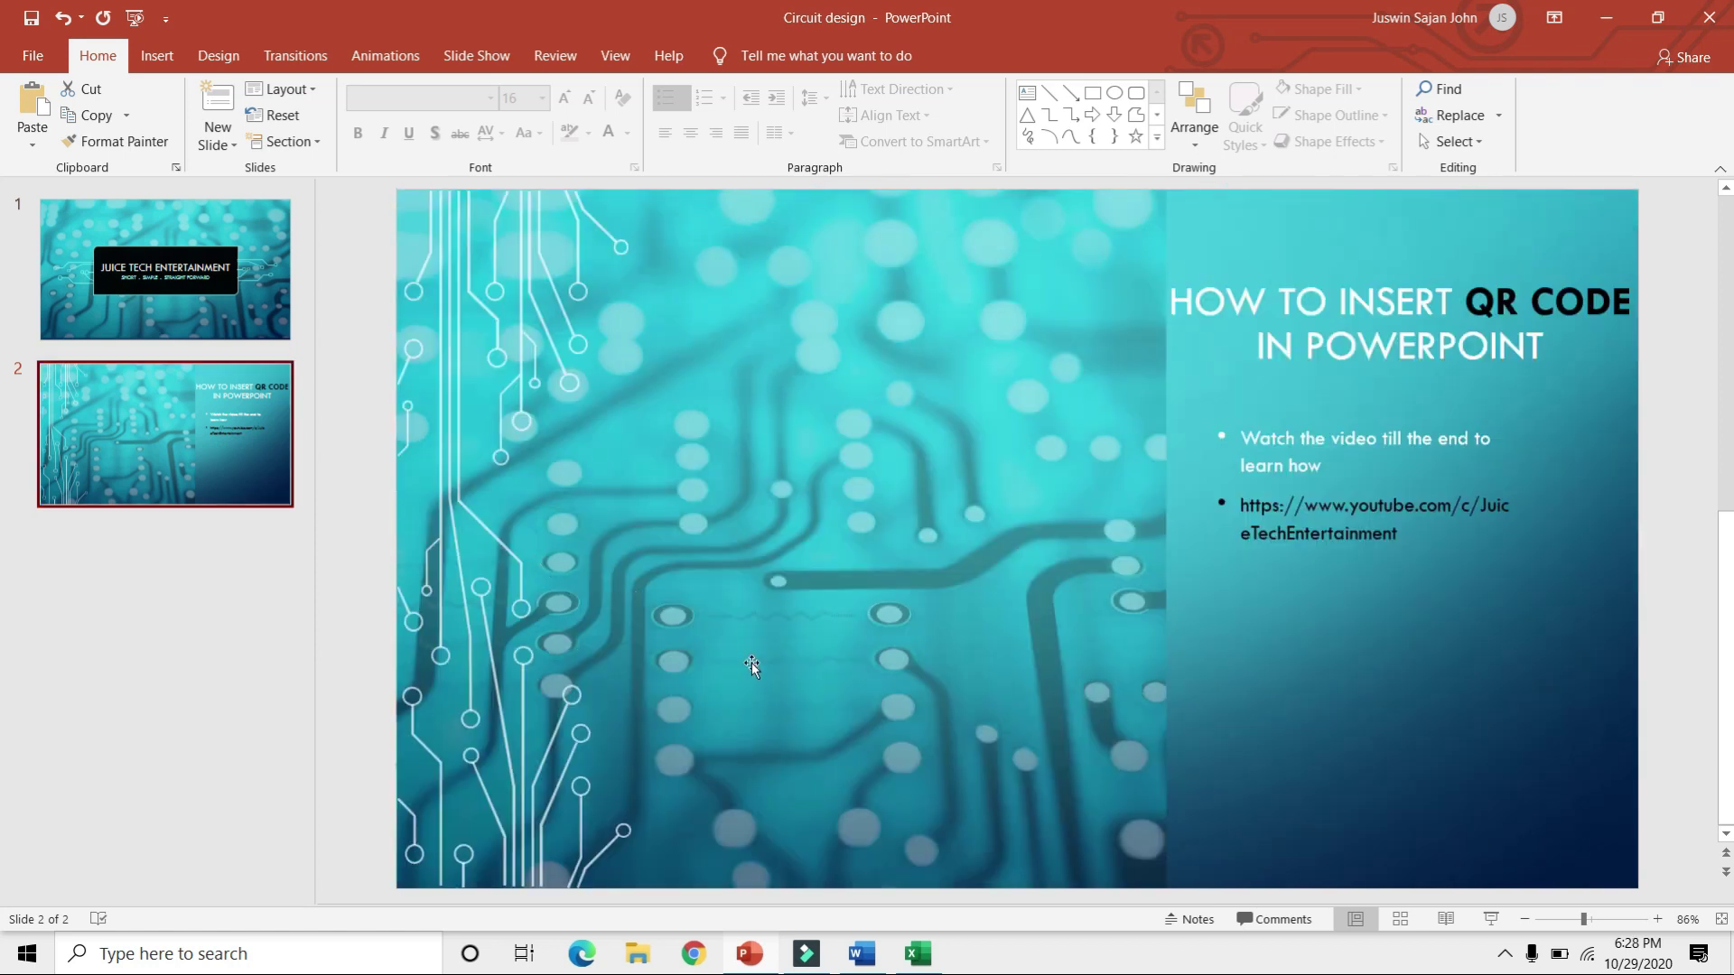
pyautogui.click(157, 56)
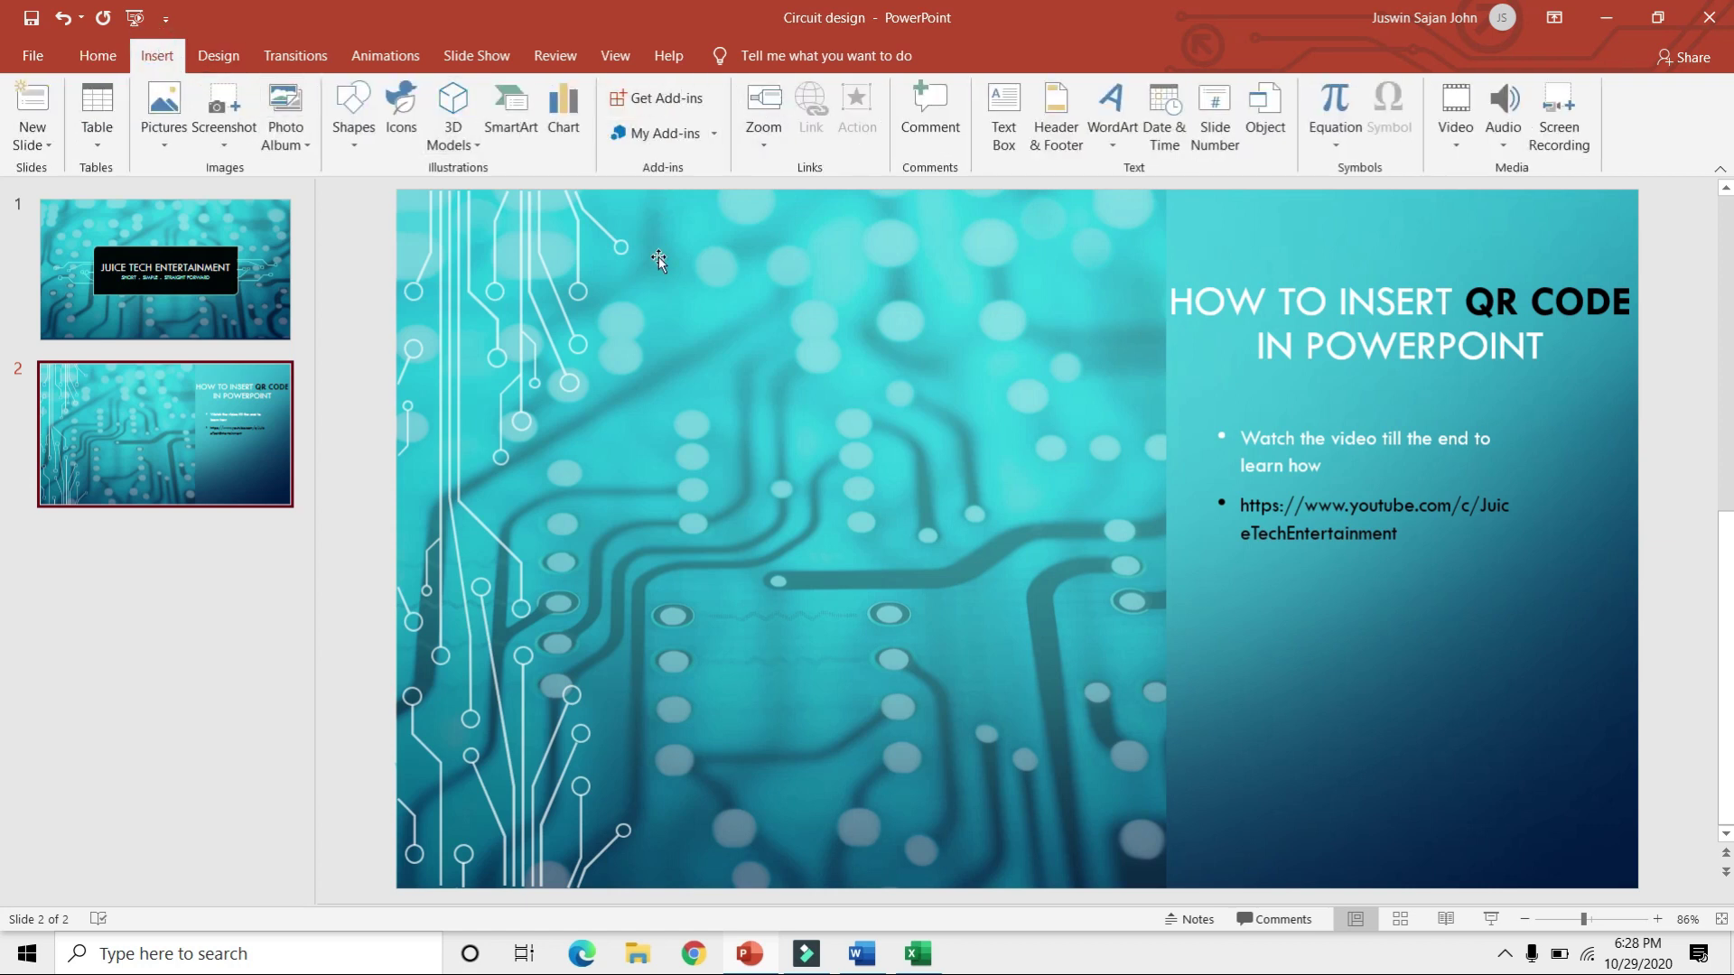
pyautogui.click(684, 103)
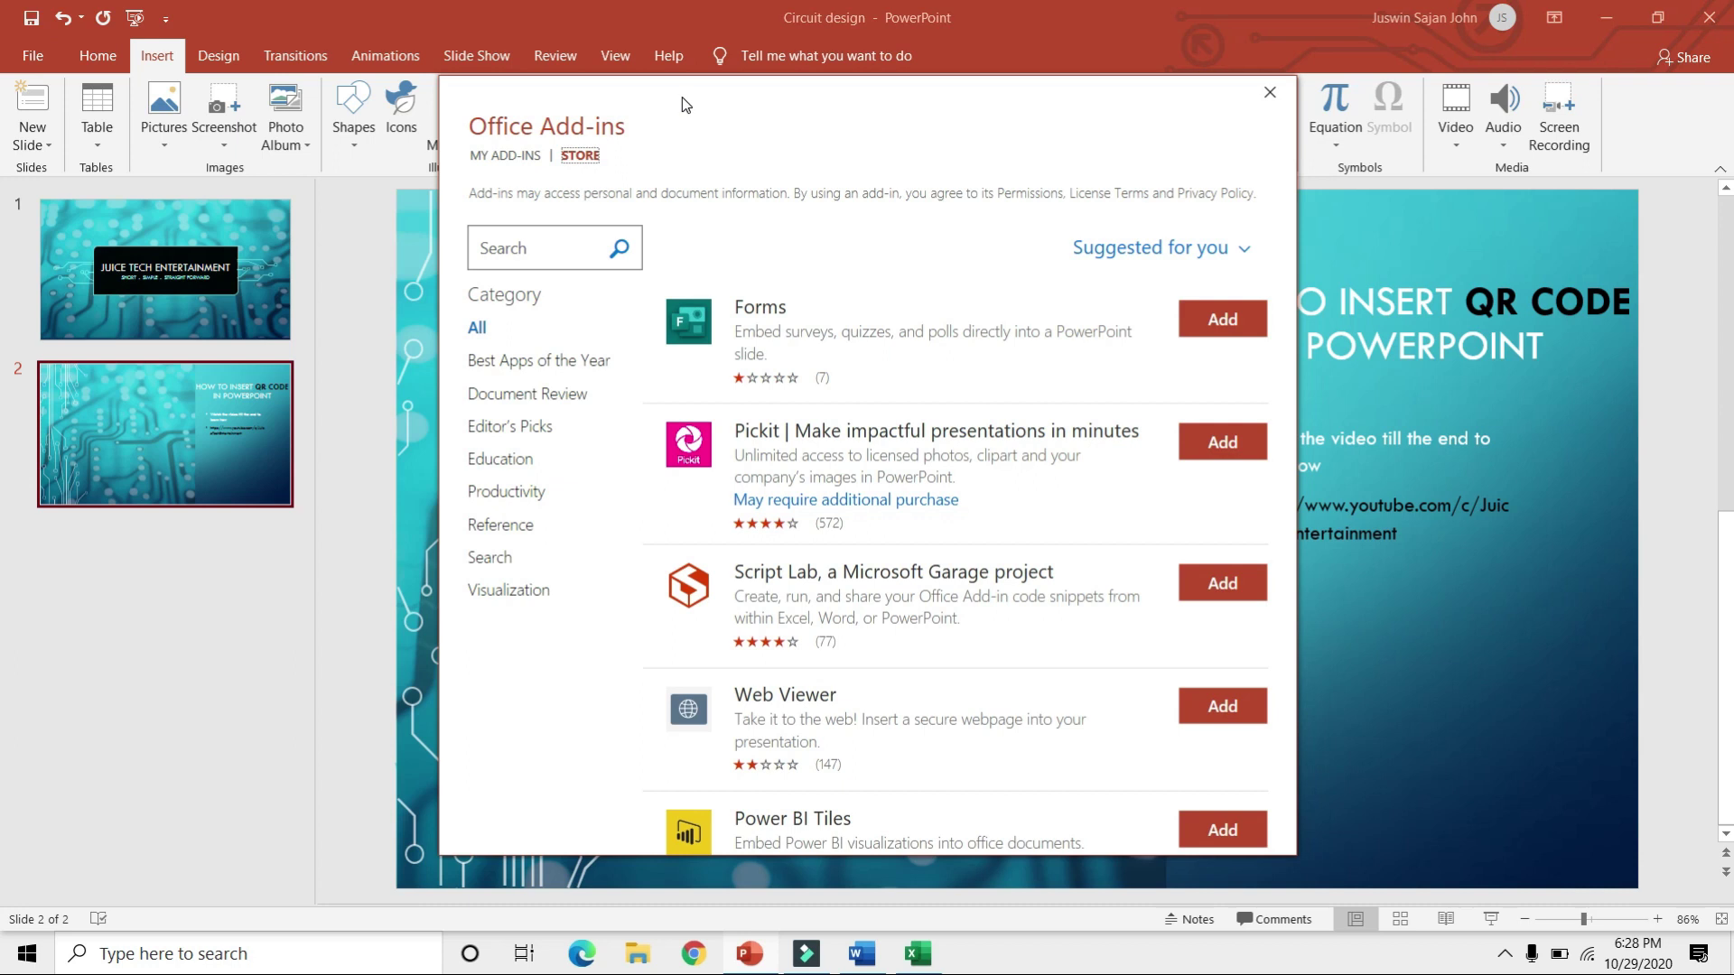
# Search the add-in store for 'qr' and add QR4Office.
pyautogui.click(560, 244)
pyautogui.write('qr')
pyautogui.click(620, 251)
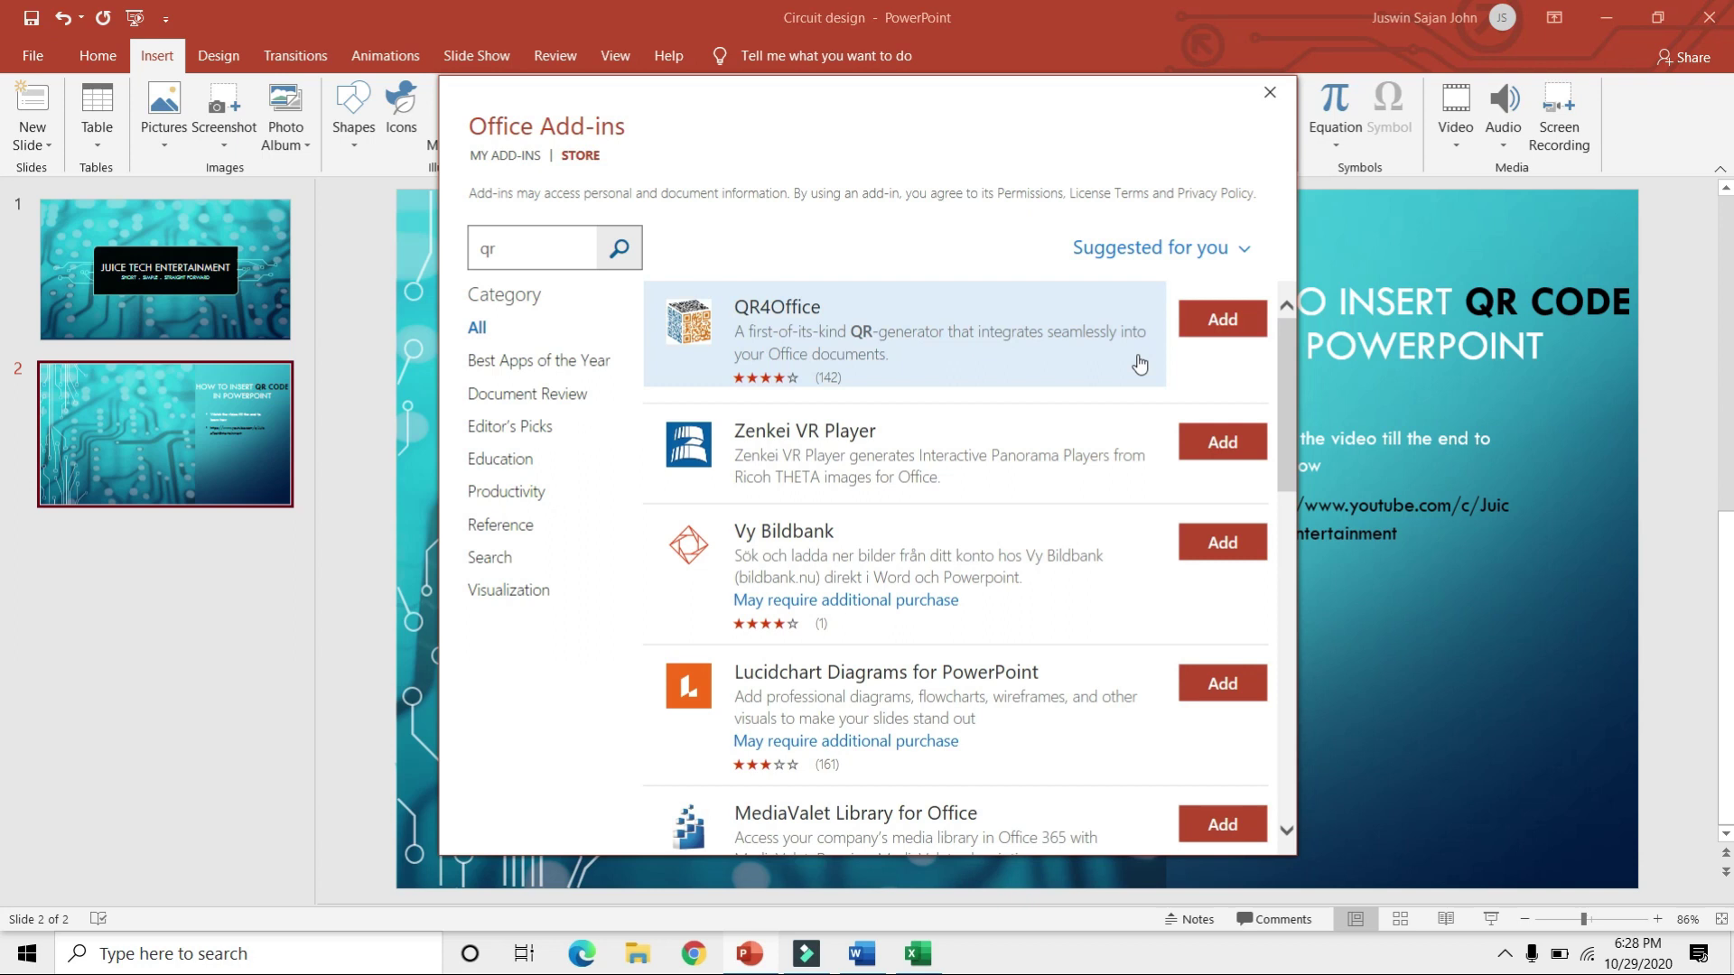
pyautogui.click(1241, 319)
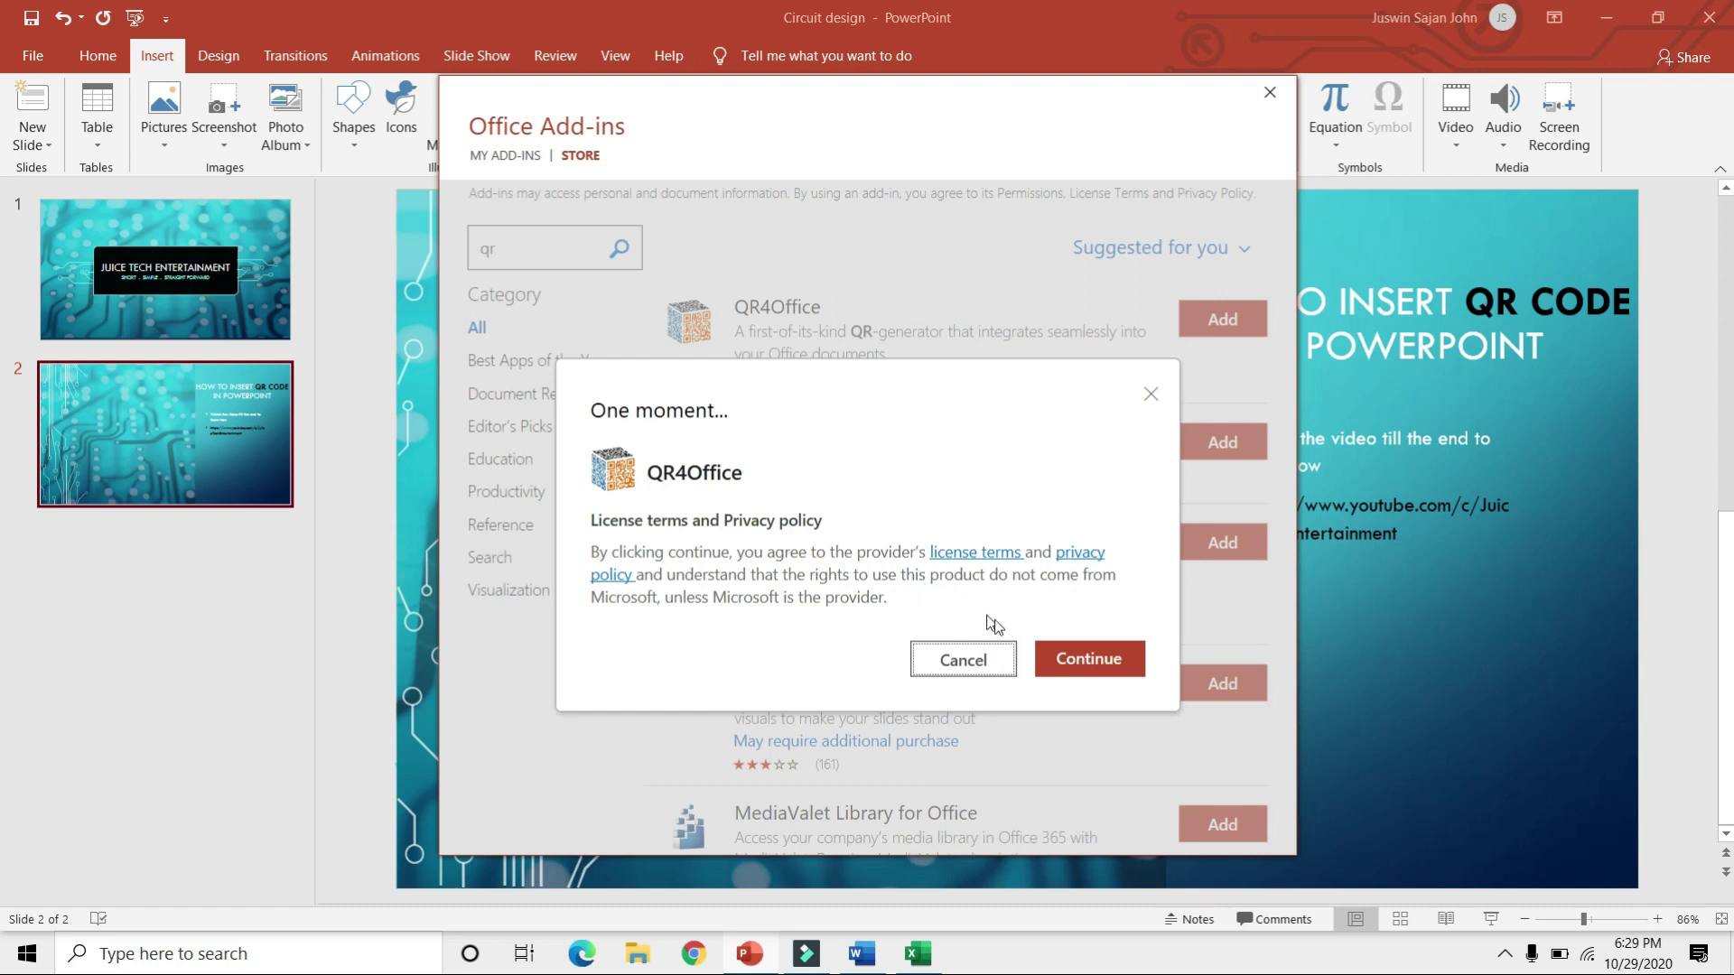
# Accept the QR4Office license terms and launch it from My Add-ins.
pyautogui.click(1073, 659)
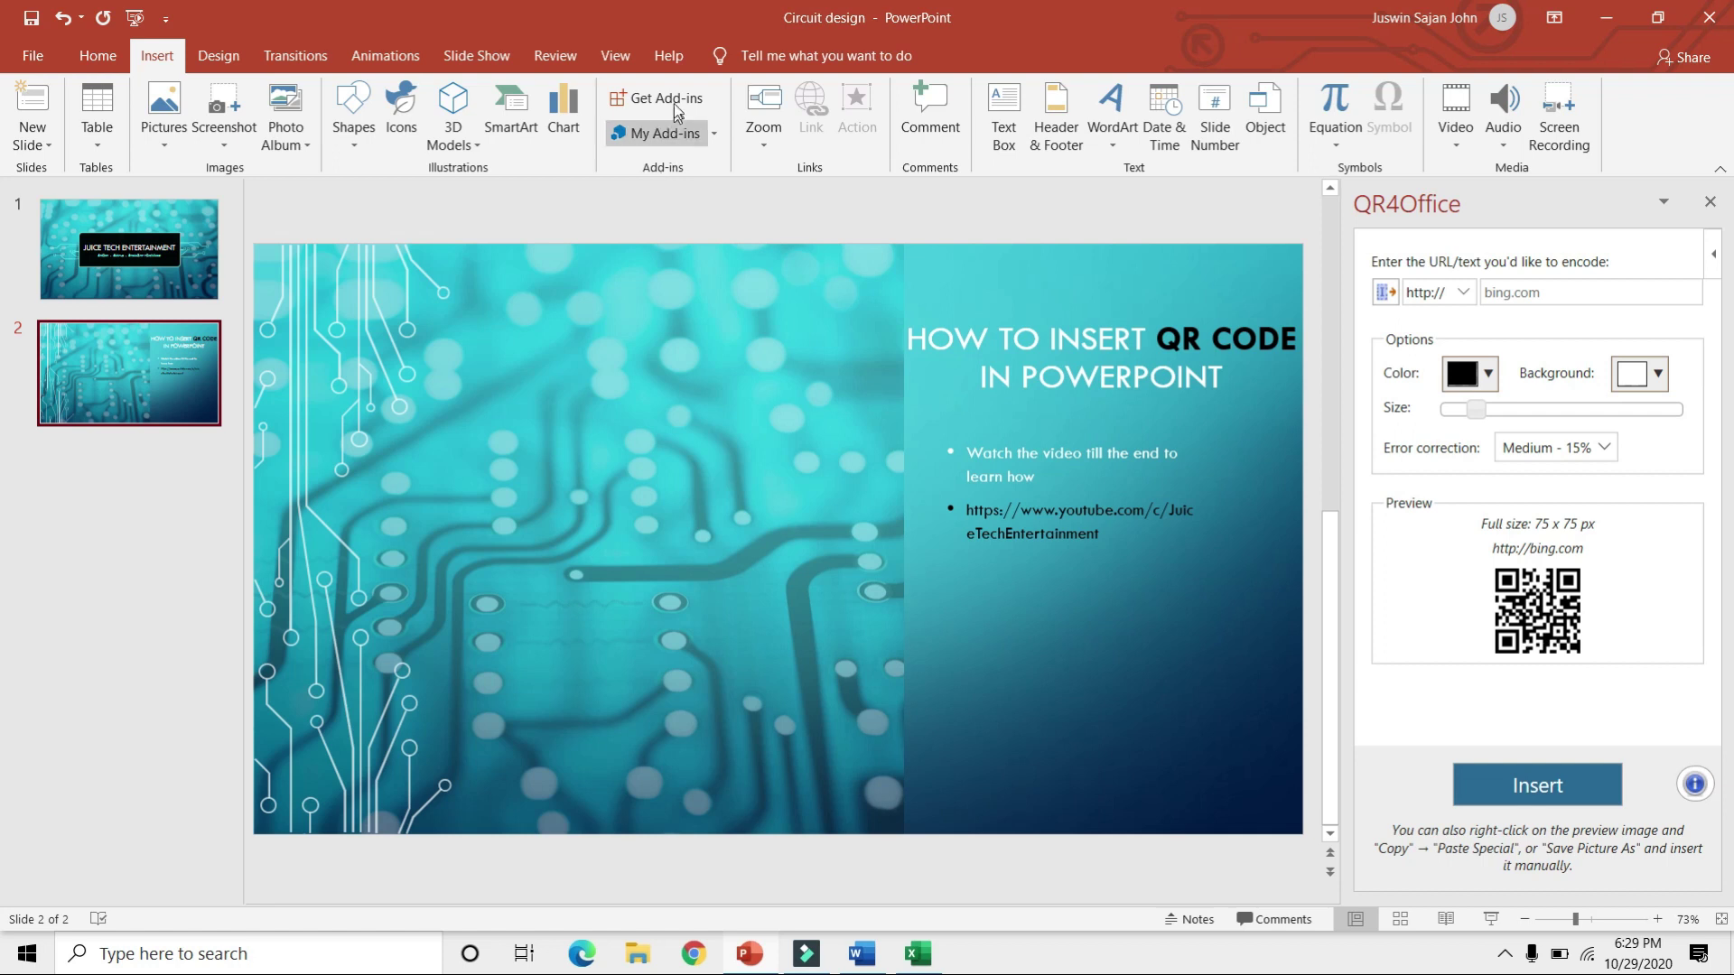
pyautogui.click(669, 138)
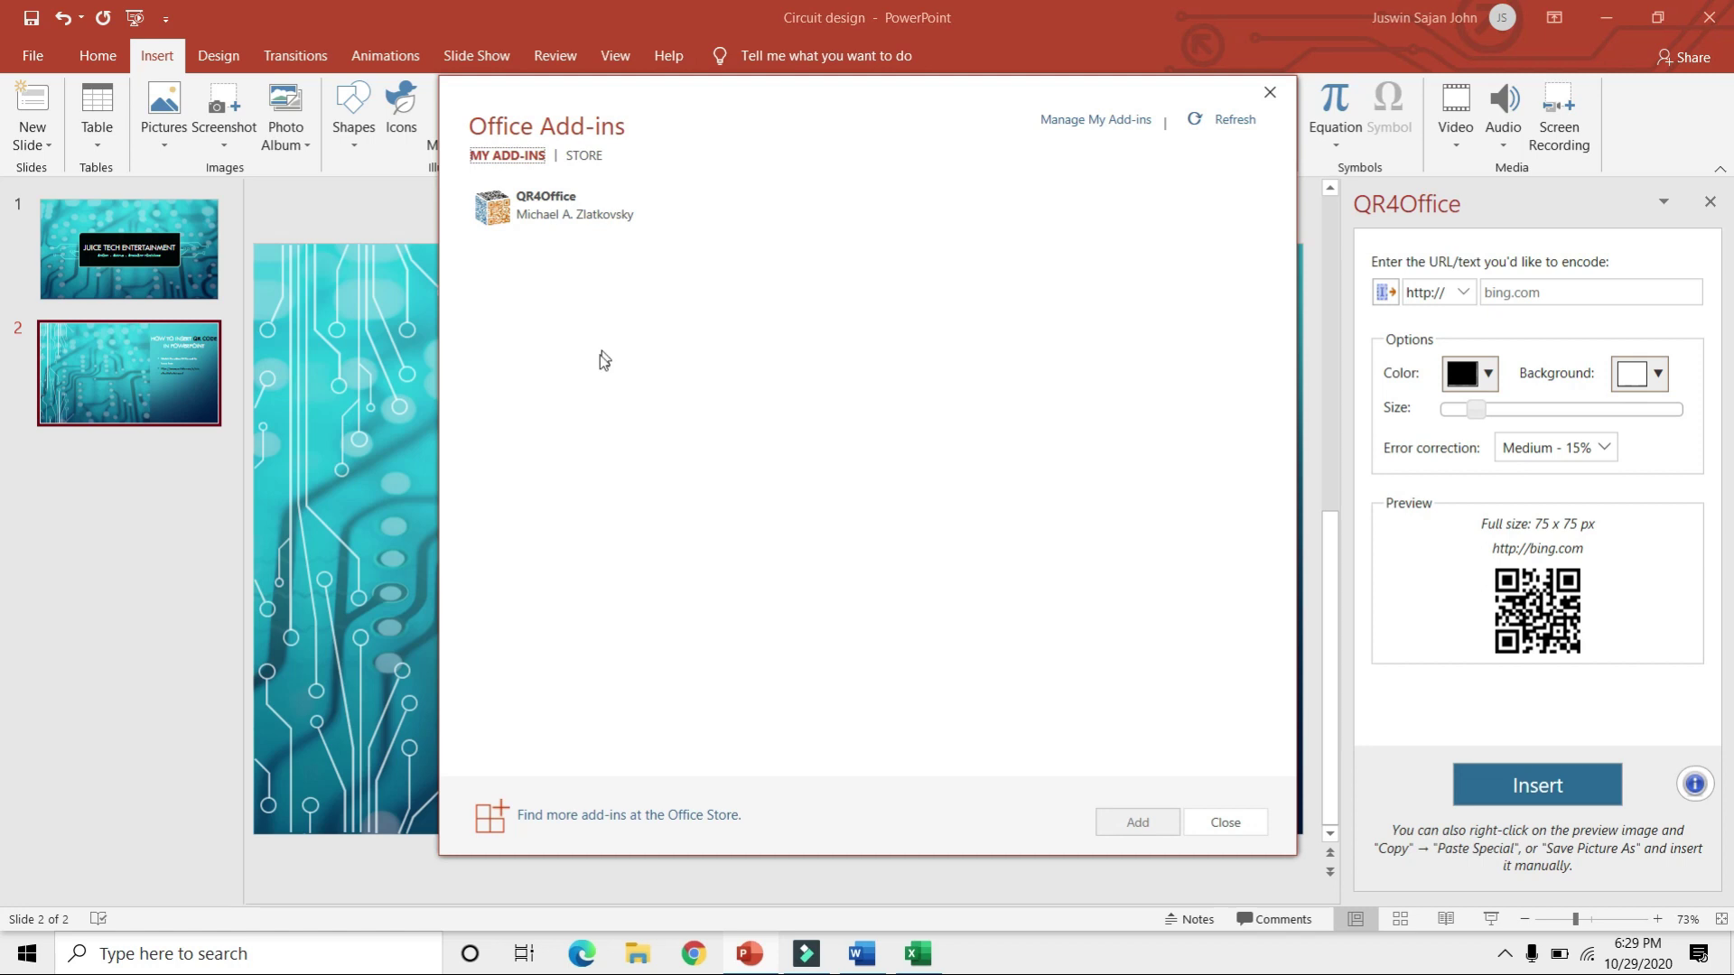
pyautogui.doubleClick(529, 230)
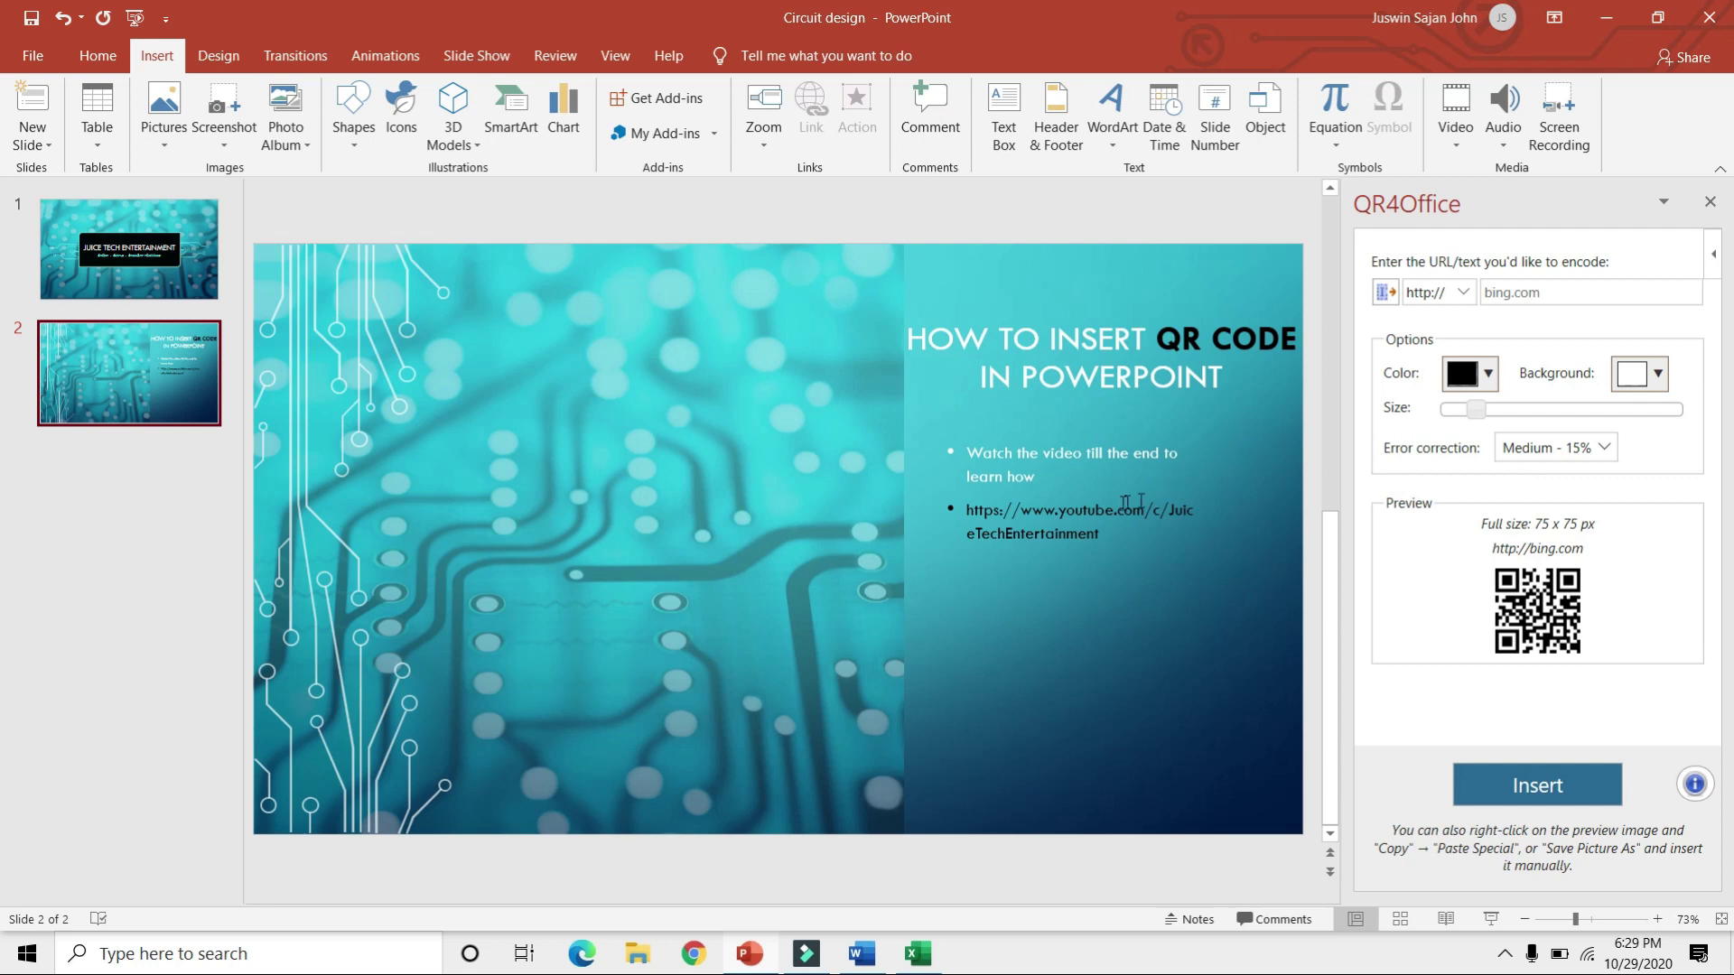
# Copy the YouTube channel URL from slide 2's bullet text into the QR4Office URL field.
pyautogui.click(1091, 531)
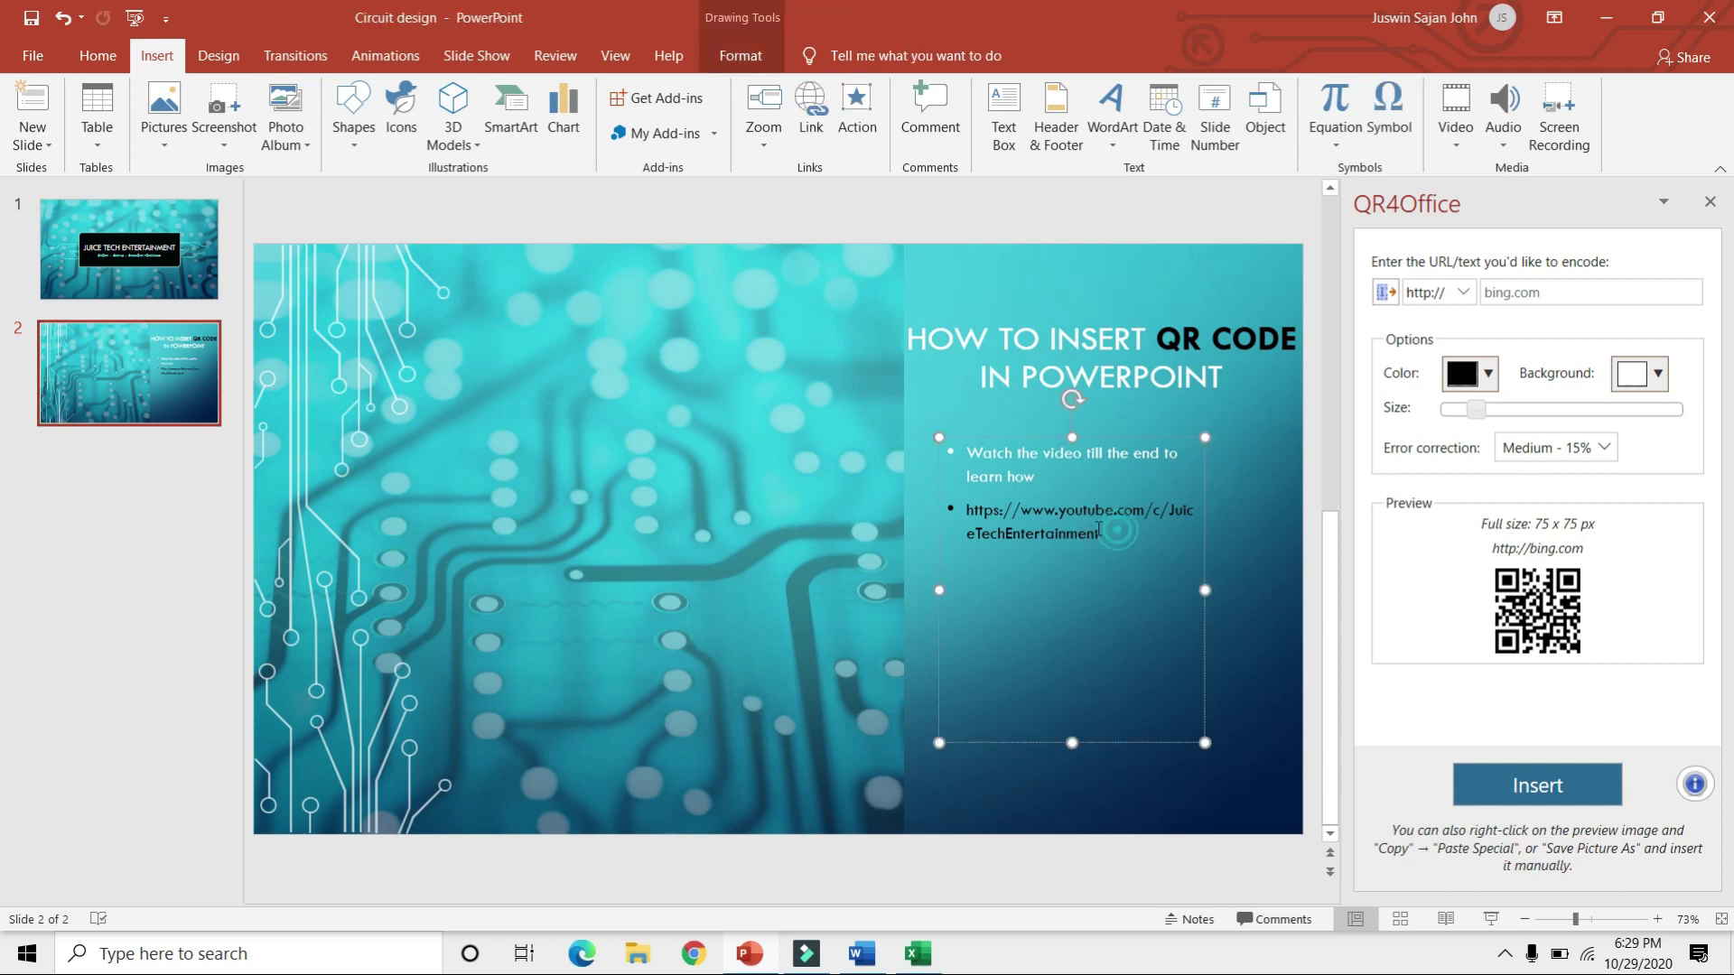
pyautogui.moveTo(1102, 535); pyautogui.dragTo(966, 511)
pyautogui.rightClick(985, 517)
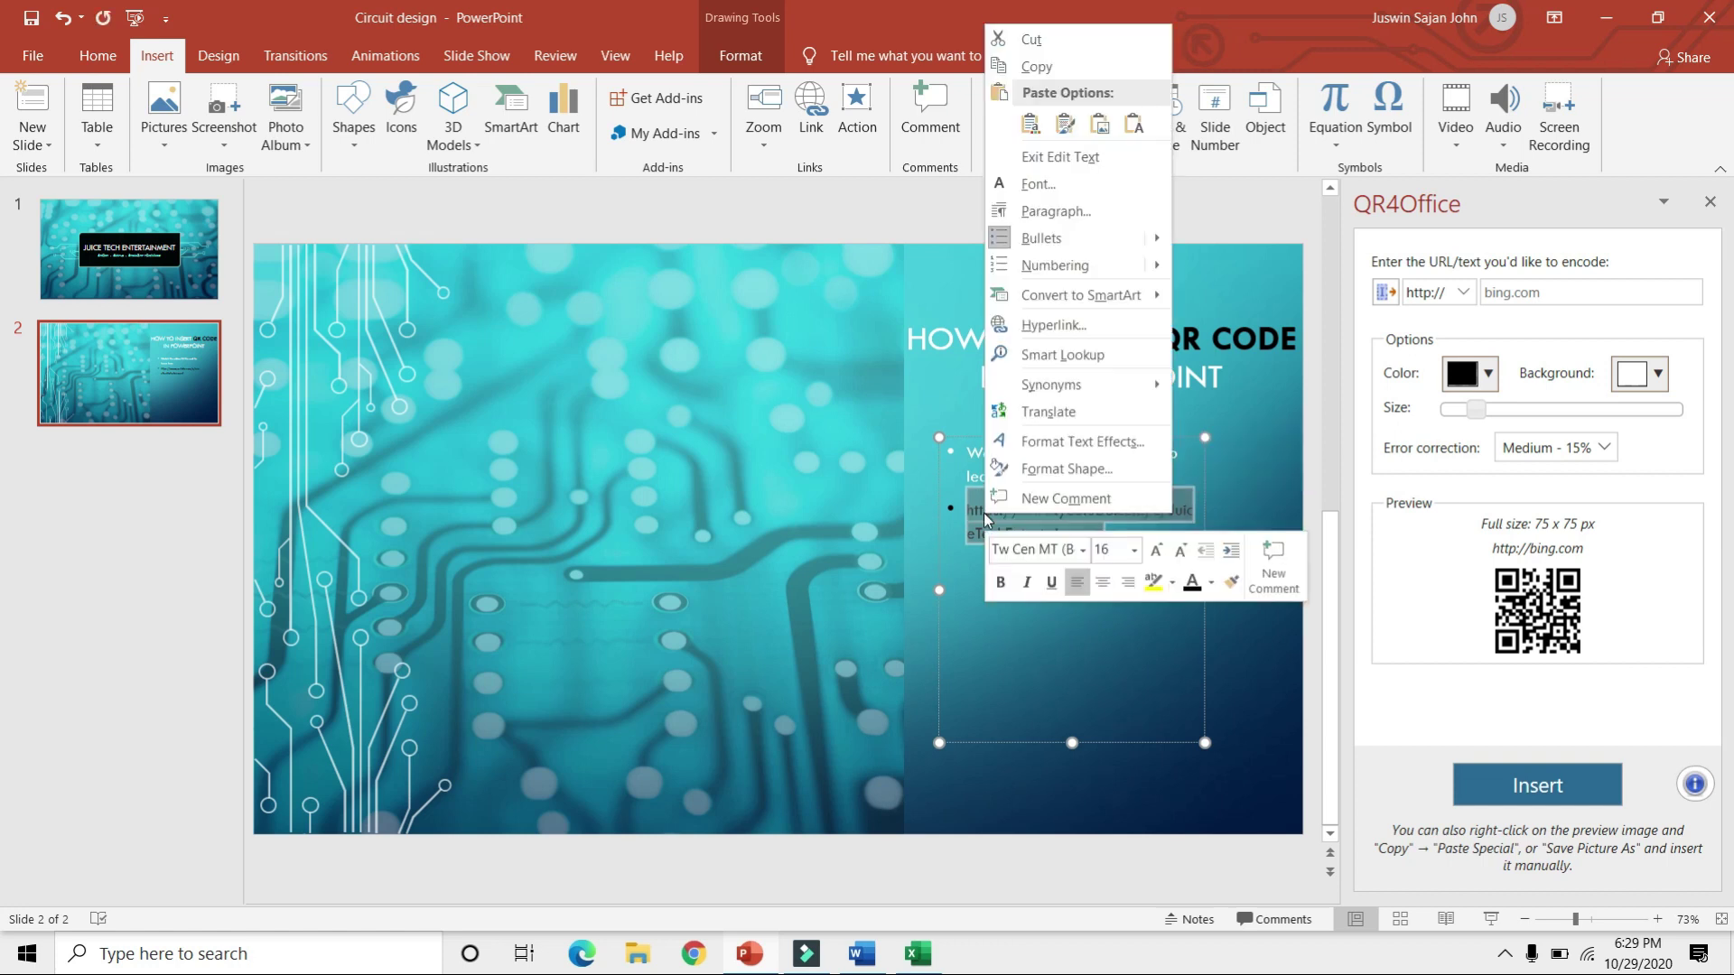
pyautogui.click(1090, 67)
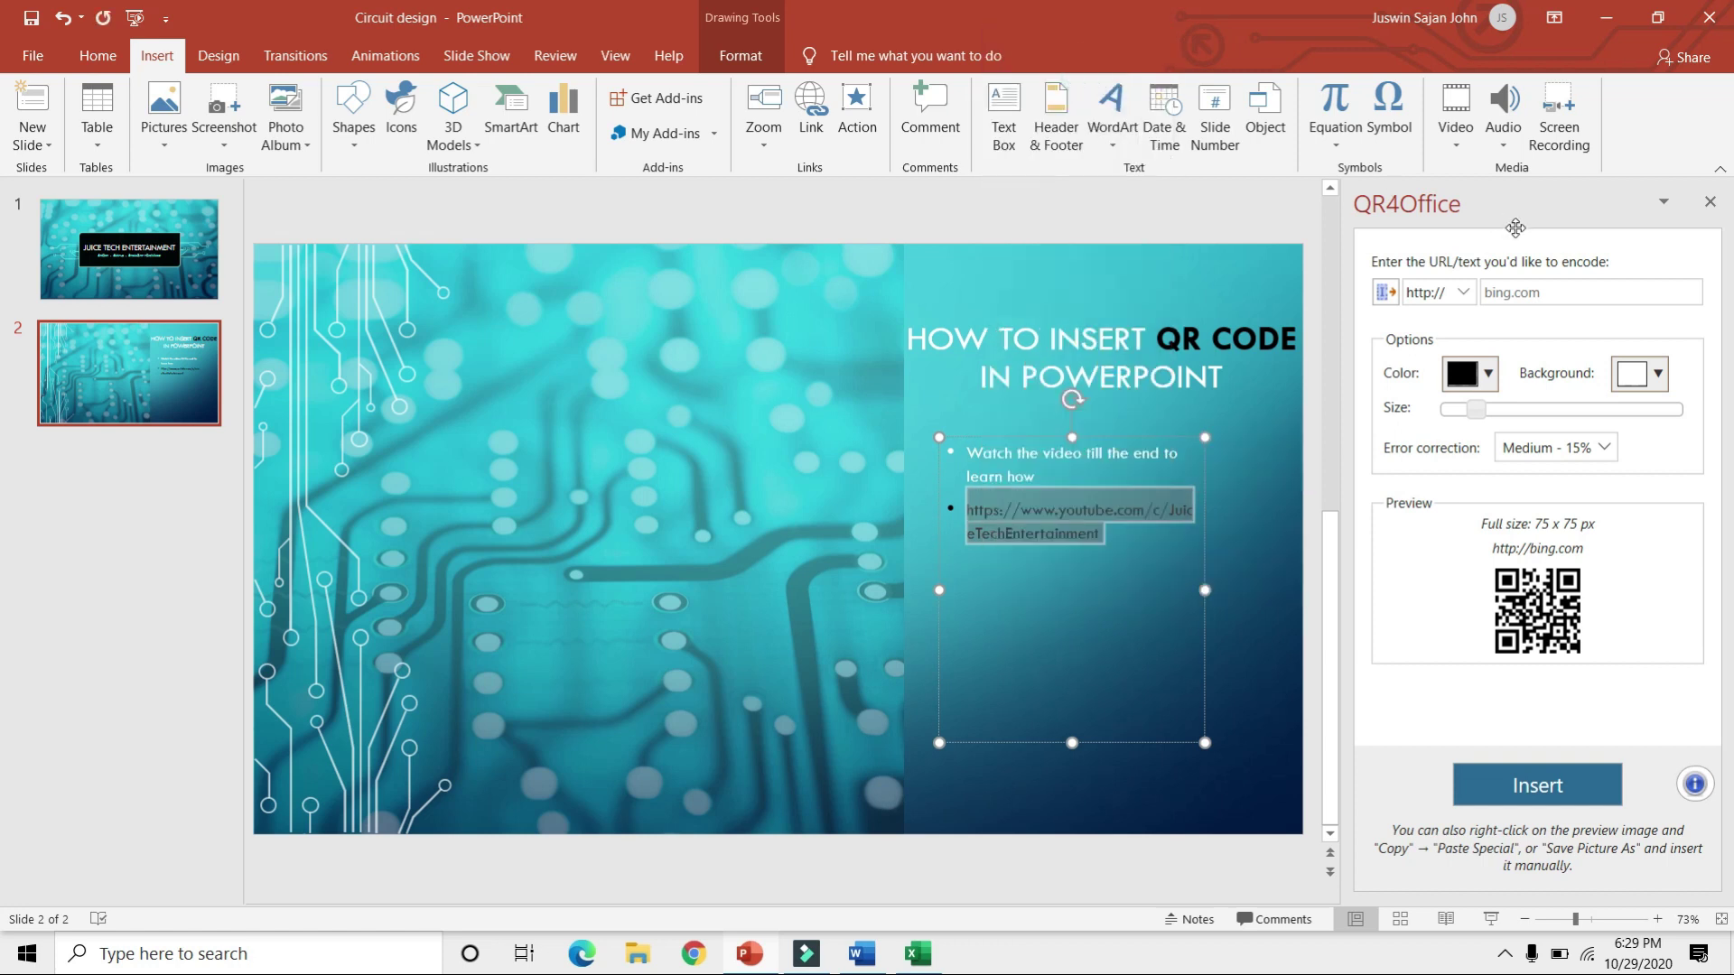
pyautogui.click(1524, 287)
pyautogui.hotkey('ctrl', 'v')
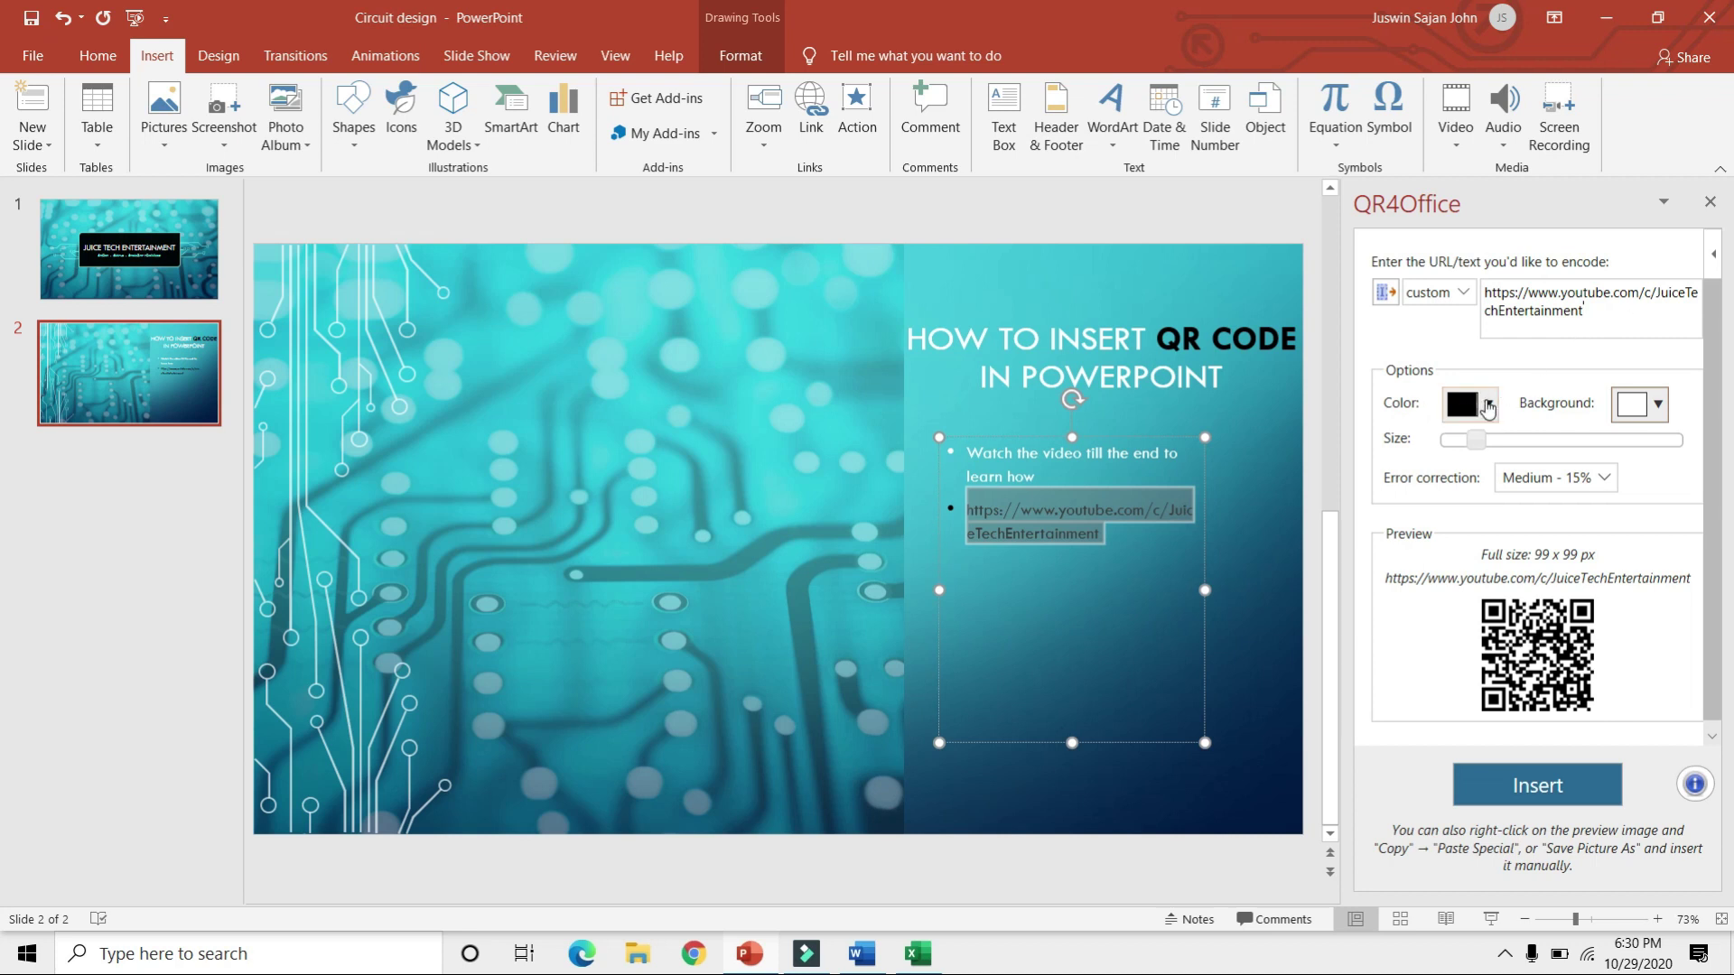
# Set the QR code colour to black after trying red, and enlarge it to 297 × 297 px.
pyautogui.click(1488, 409)
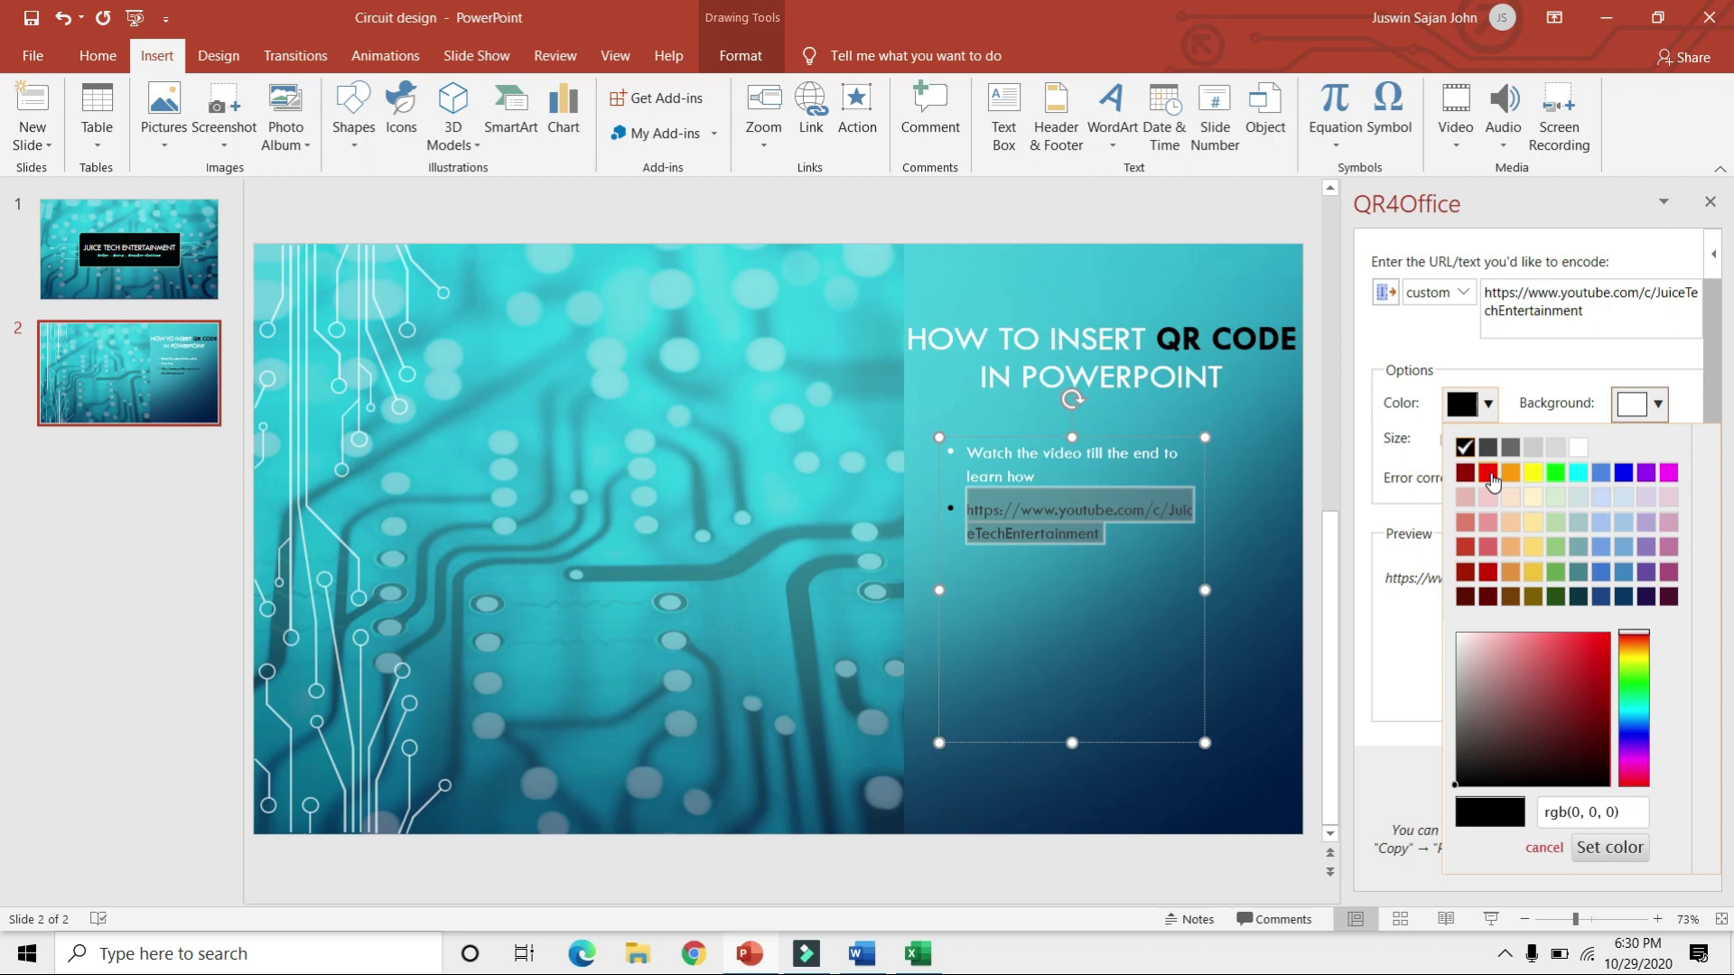
pyautogui.click(1493, 474)
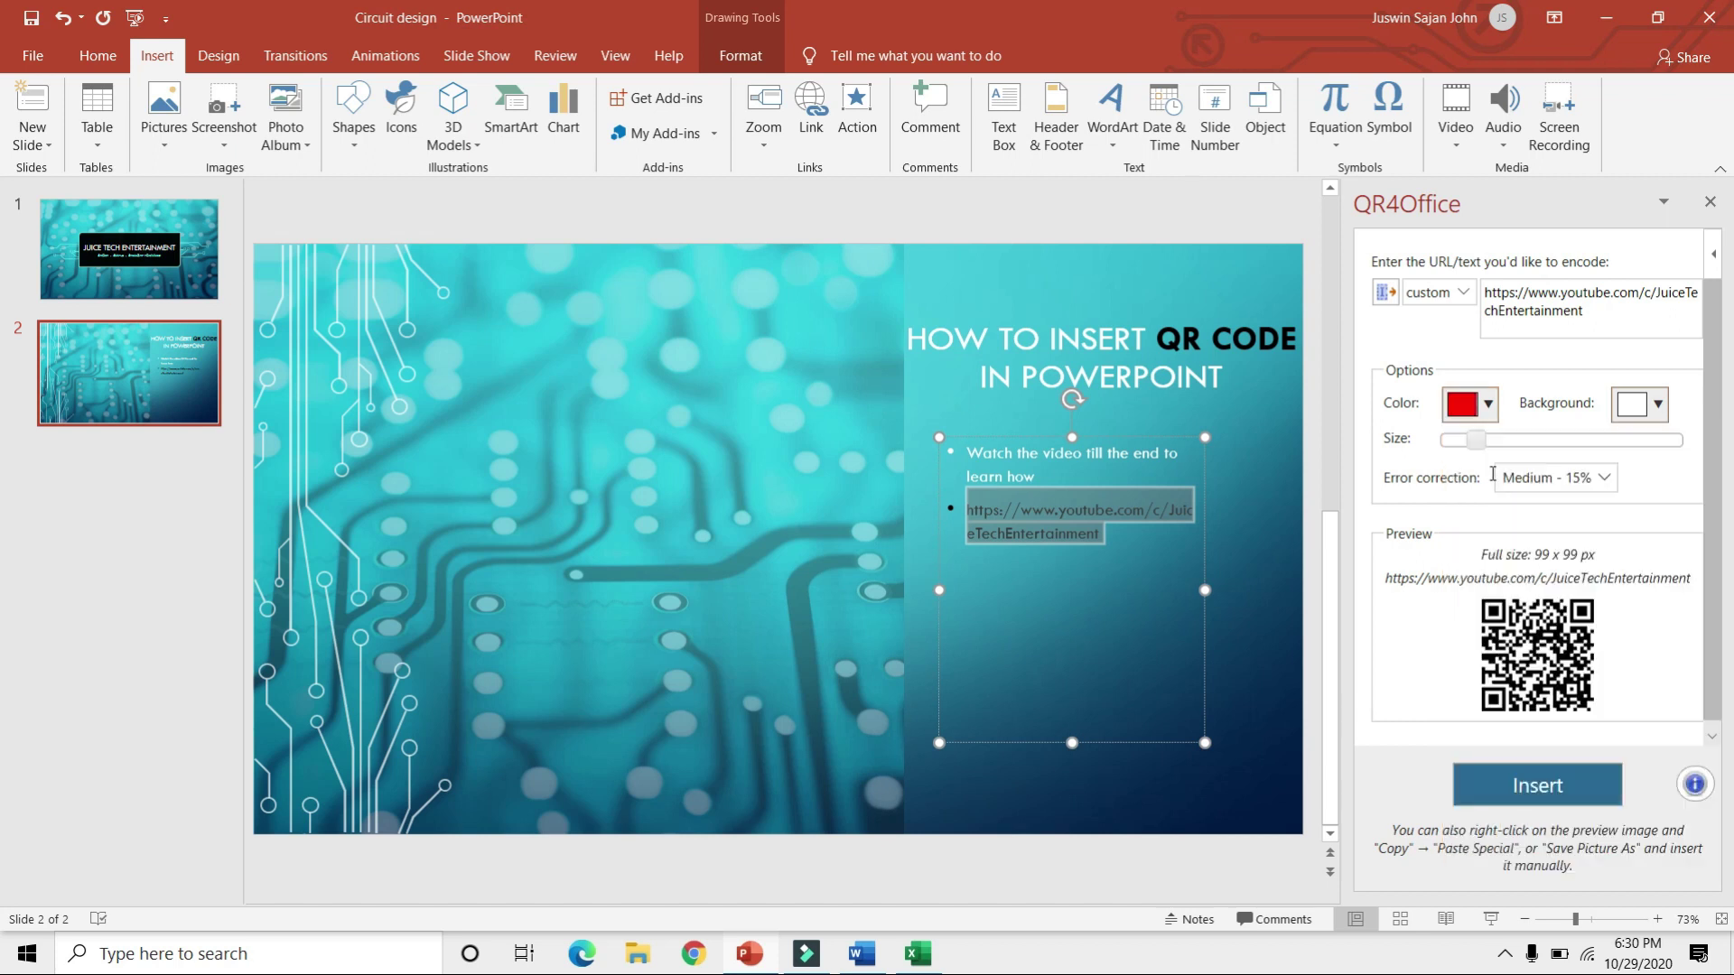
pyautogui.click(1488, 407)
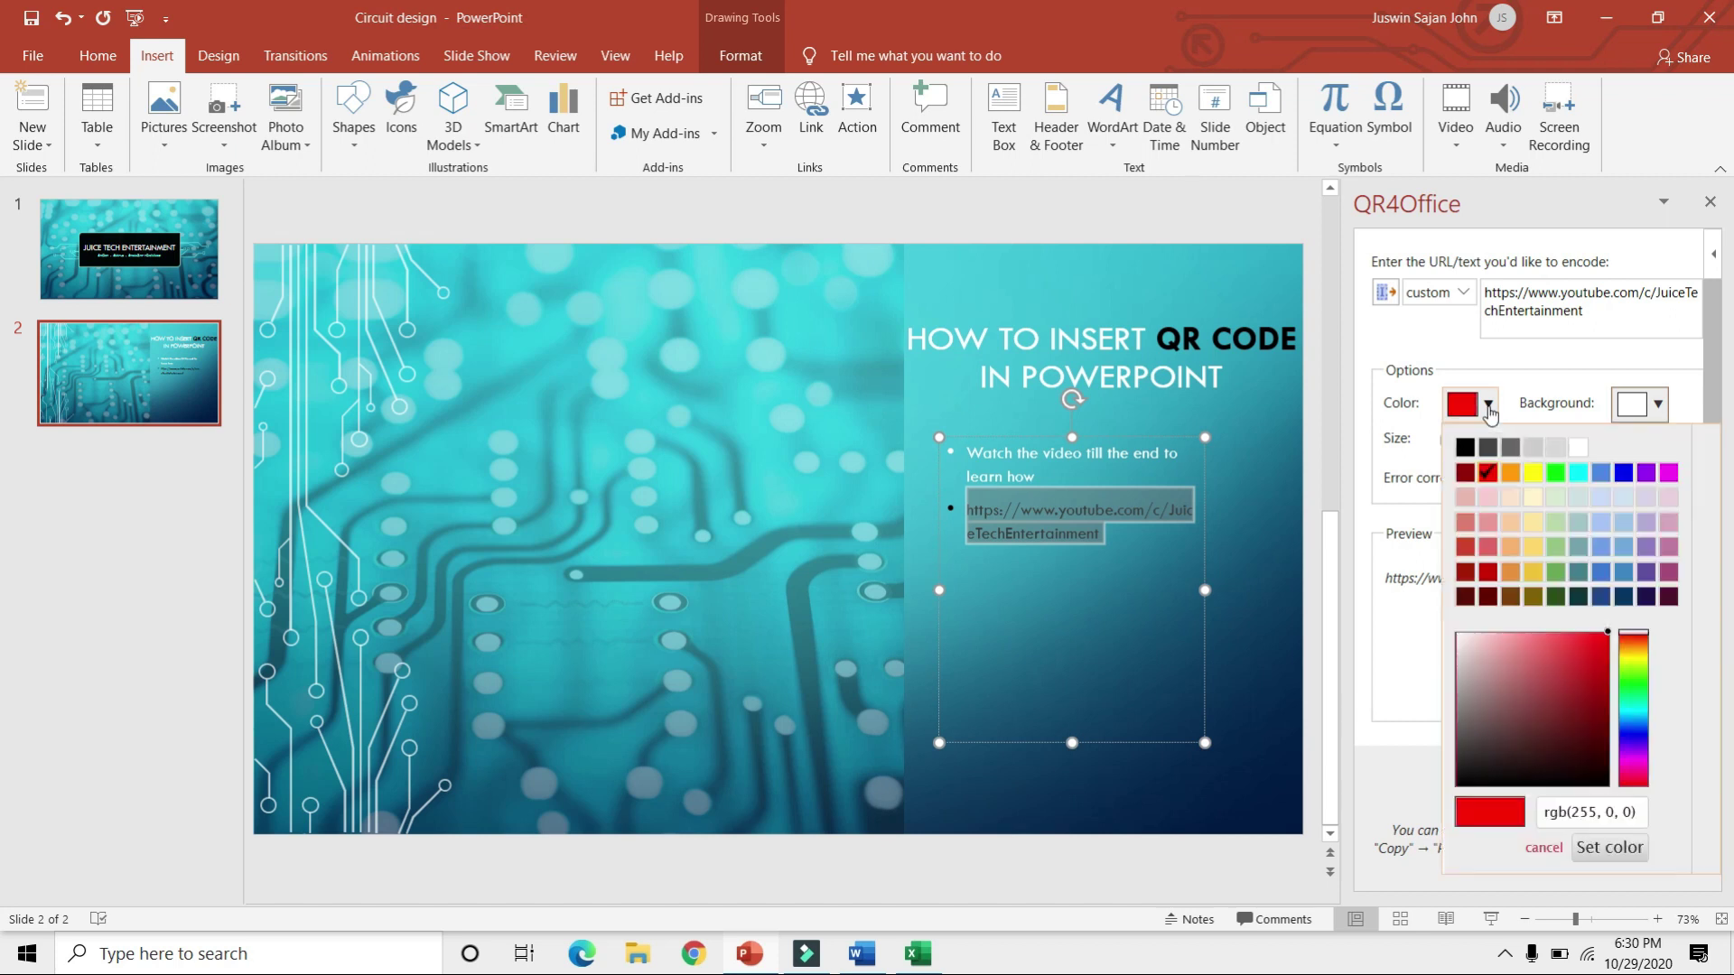
pyautogui.click(1465, 447)
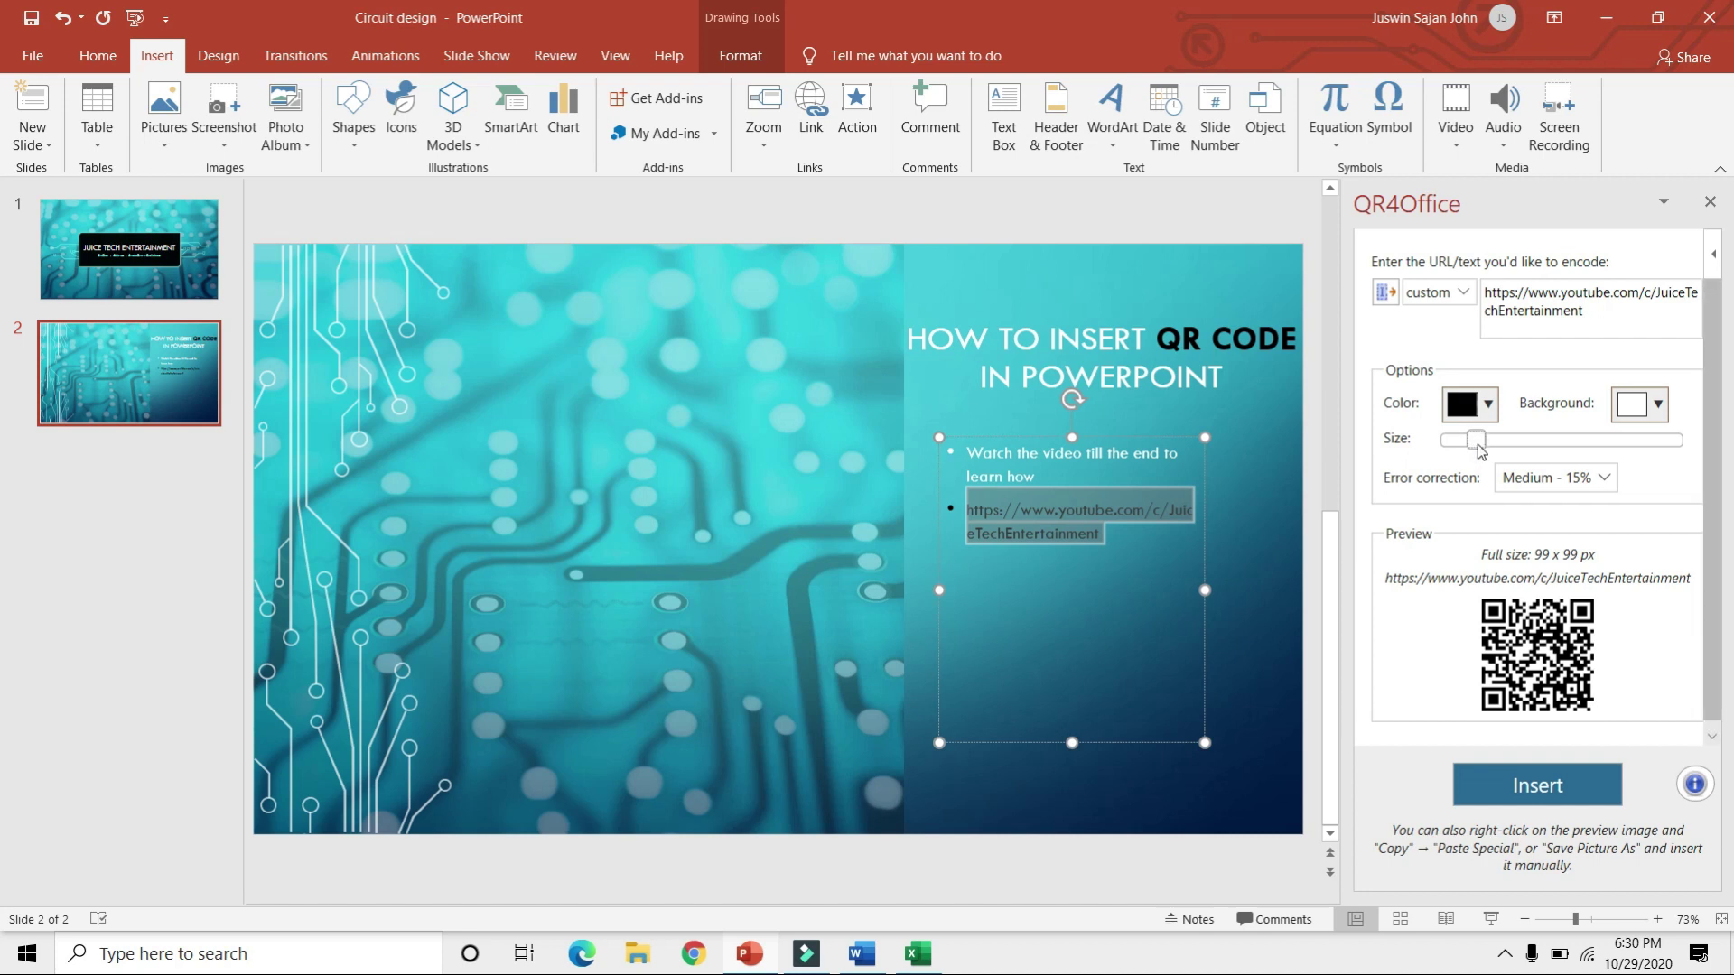
pyautogui.moveTo(1477, 443); pyautogui.dragTo(1581, 462)
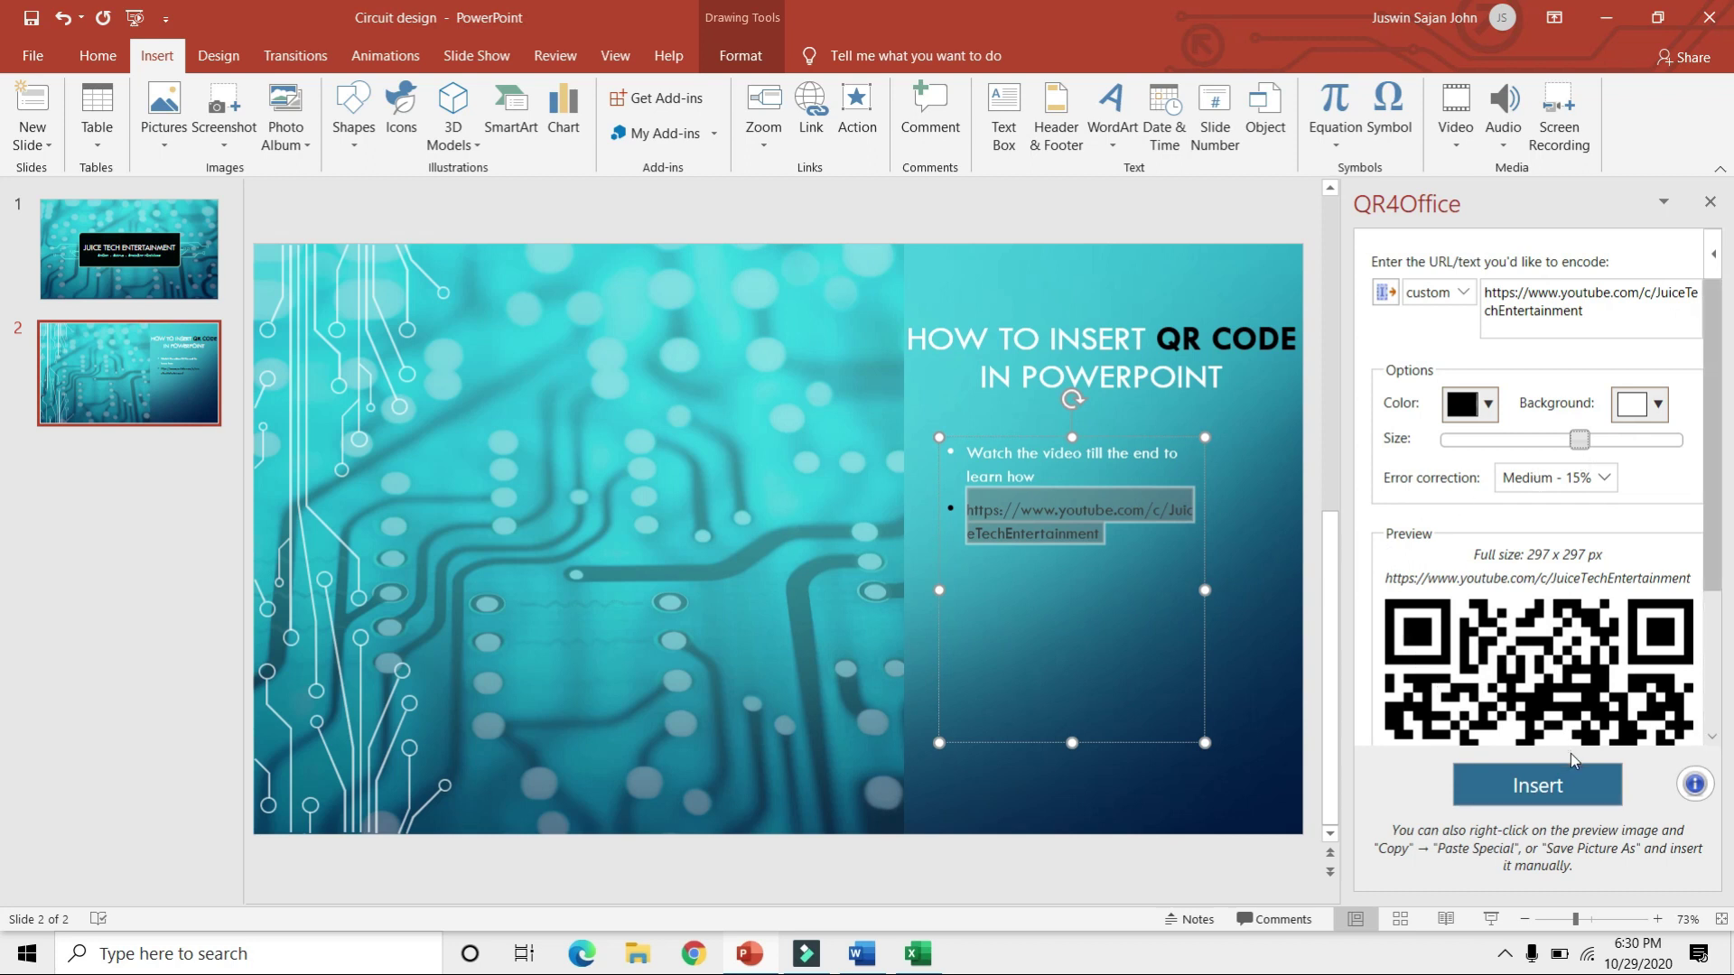
# Insert the QR code and move it left onto the circuit picture.
pyautogui.click(1562, 786)
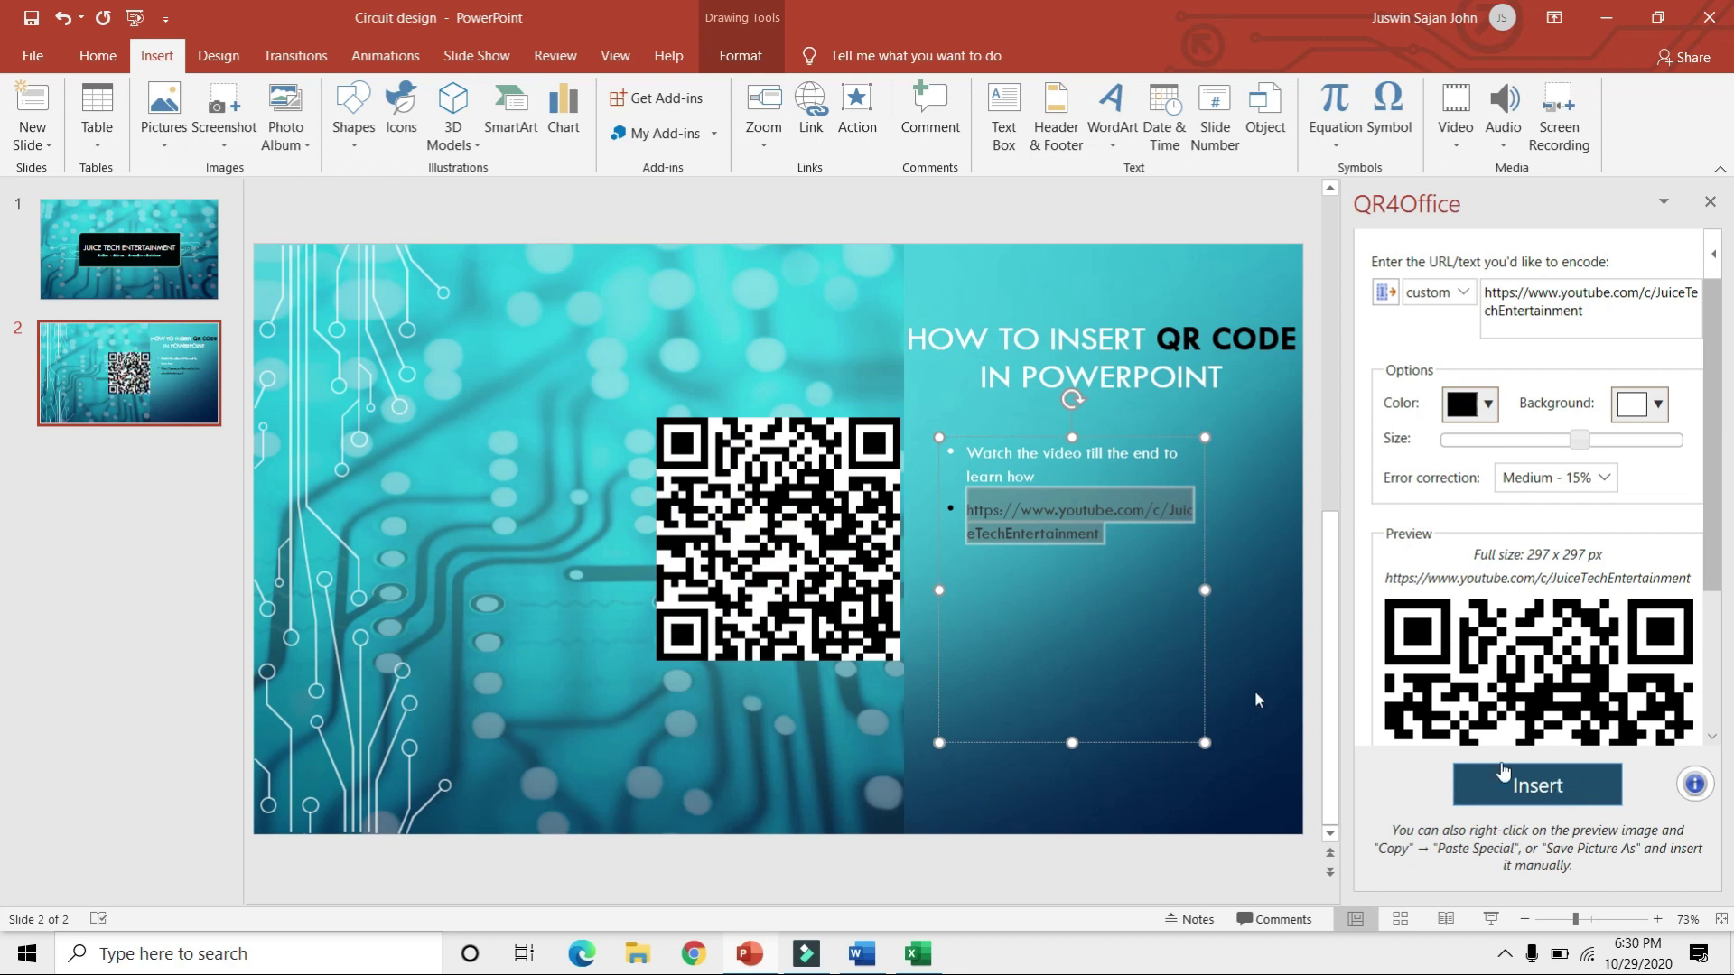
pyautogui.click(782, 531)
pyautogui.moveTo(782, 531)
pyautogui.mouseDown()
pyautogui.moveTo(634, 535)
pyautogui.moveTo(652, 531)
pyautogui.mouseUp()
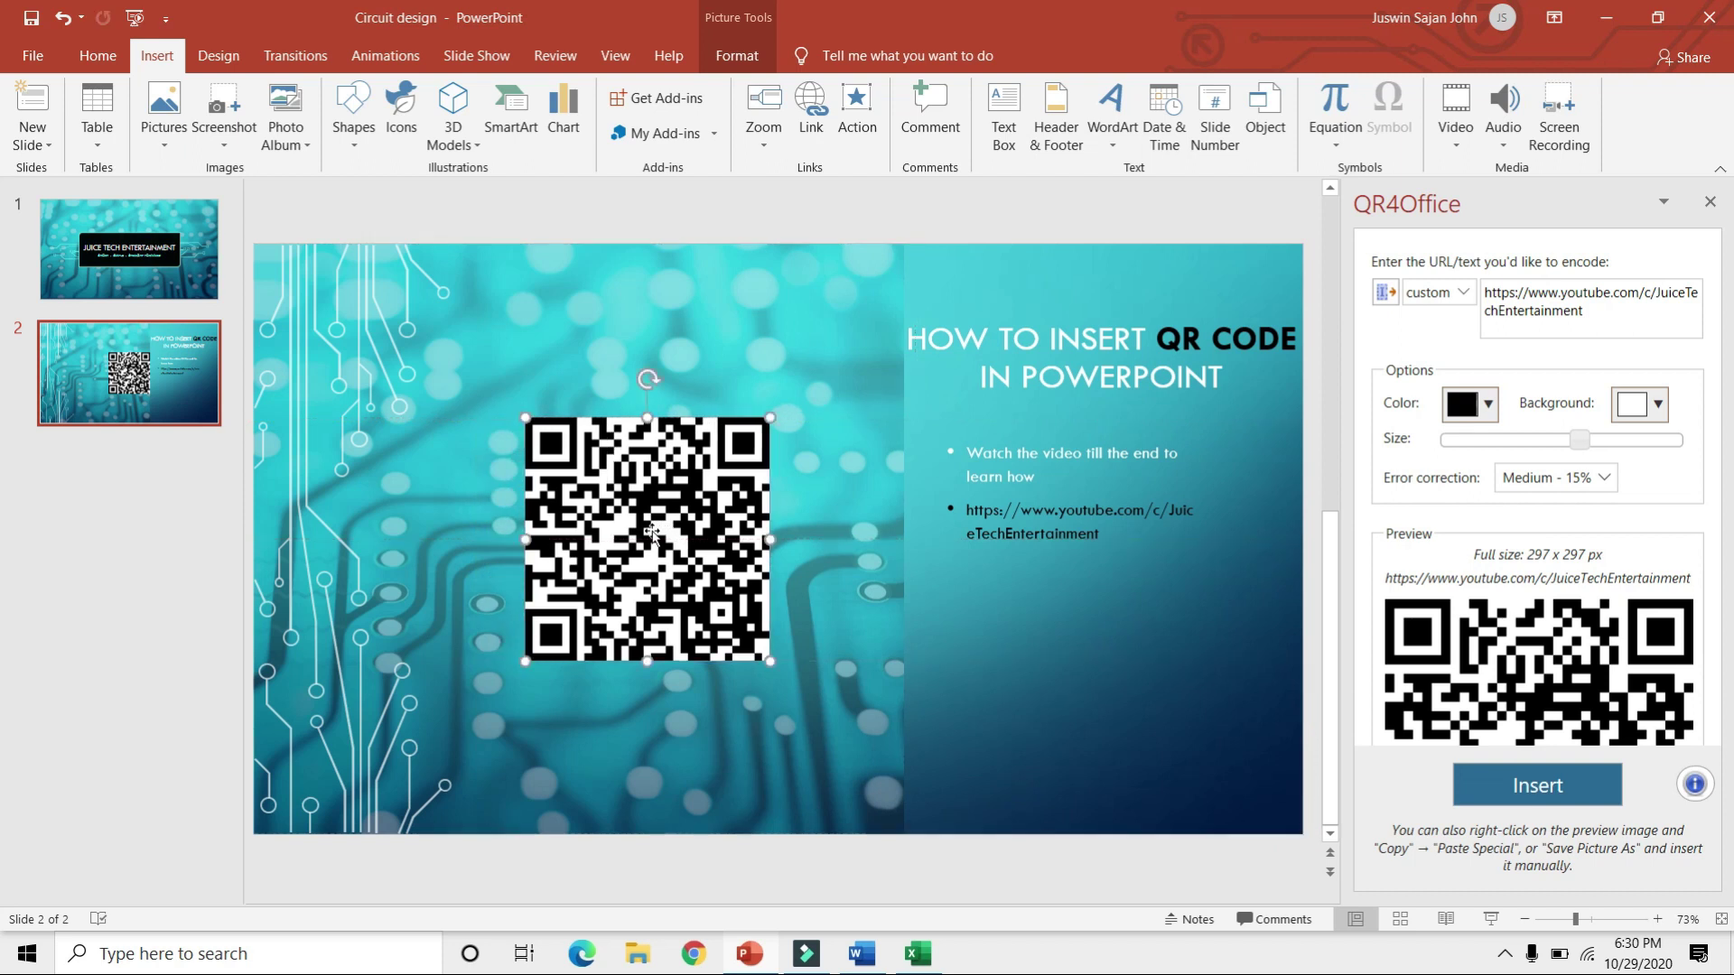
pyautogui.click(886, 669)
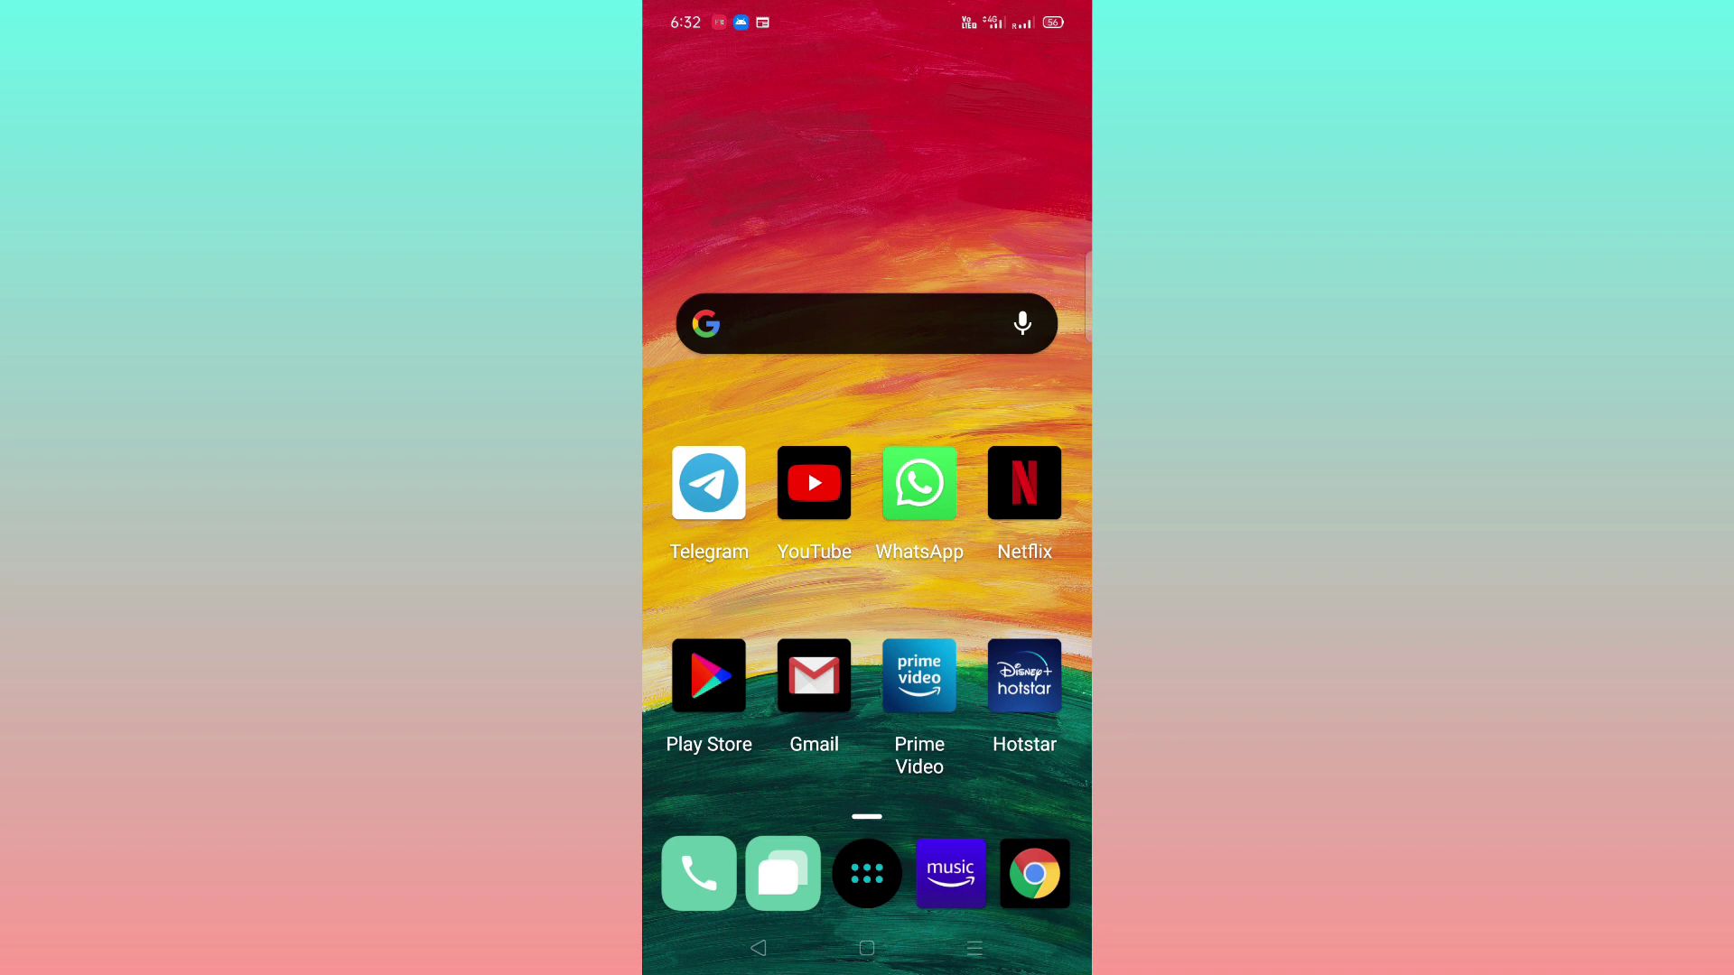
# Scan the QR code with Lens from Google Assistant on the phone and follow the youtube.com link.
pyautogui.click(867, 957)
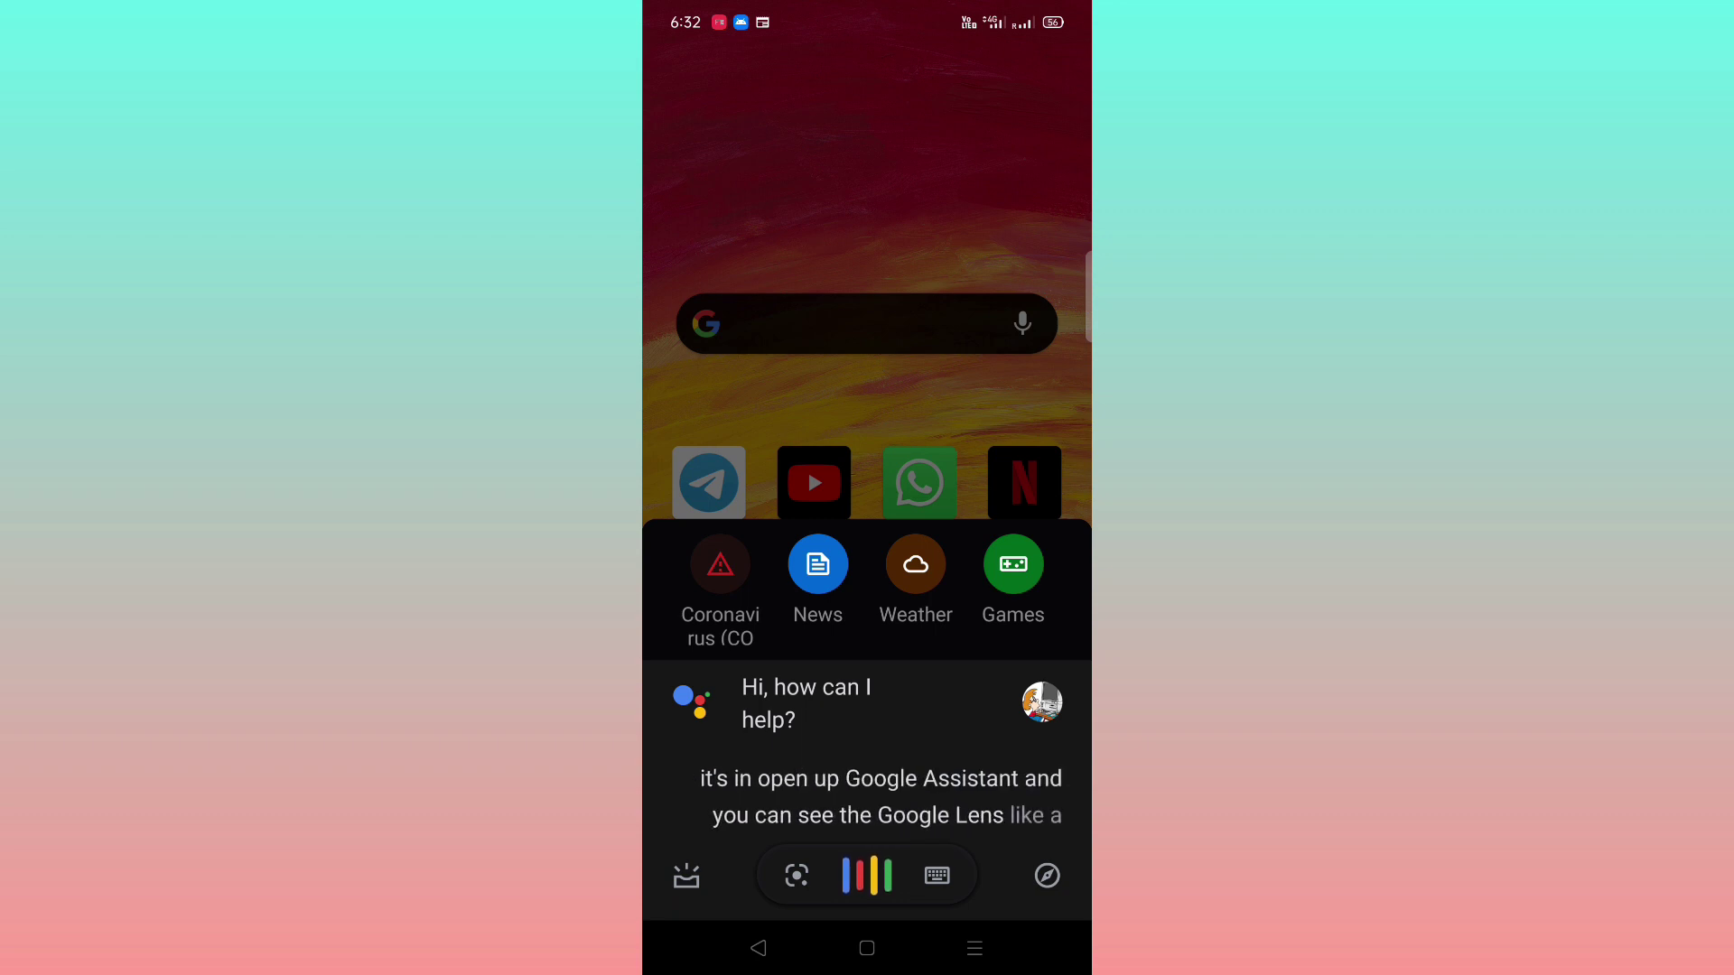
pyautogui.click(797, 875)
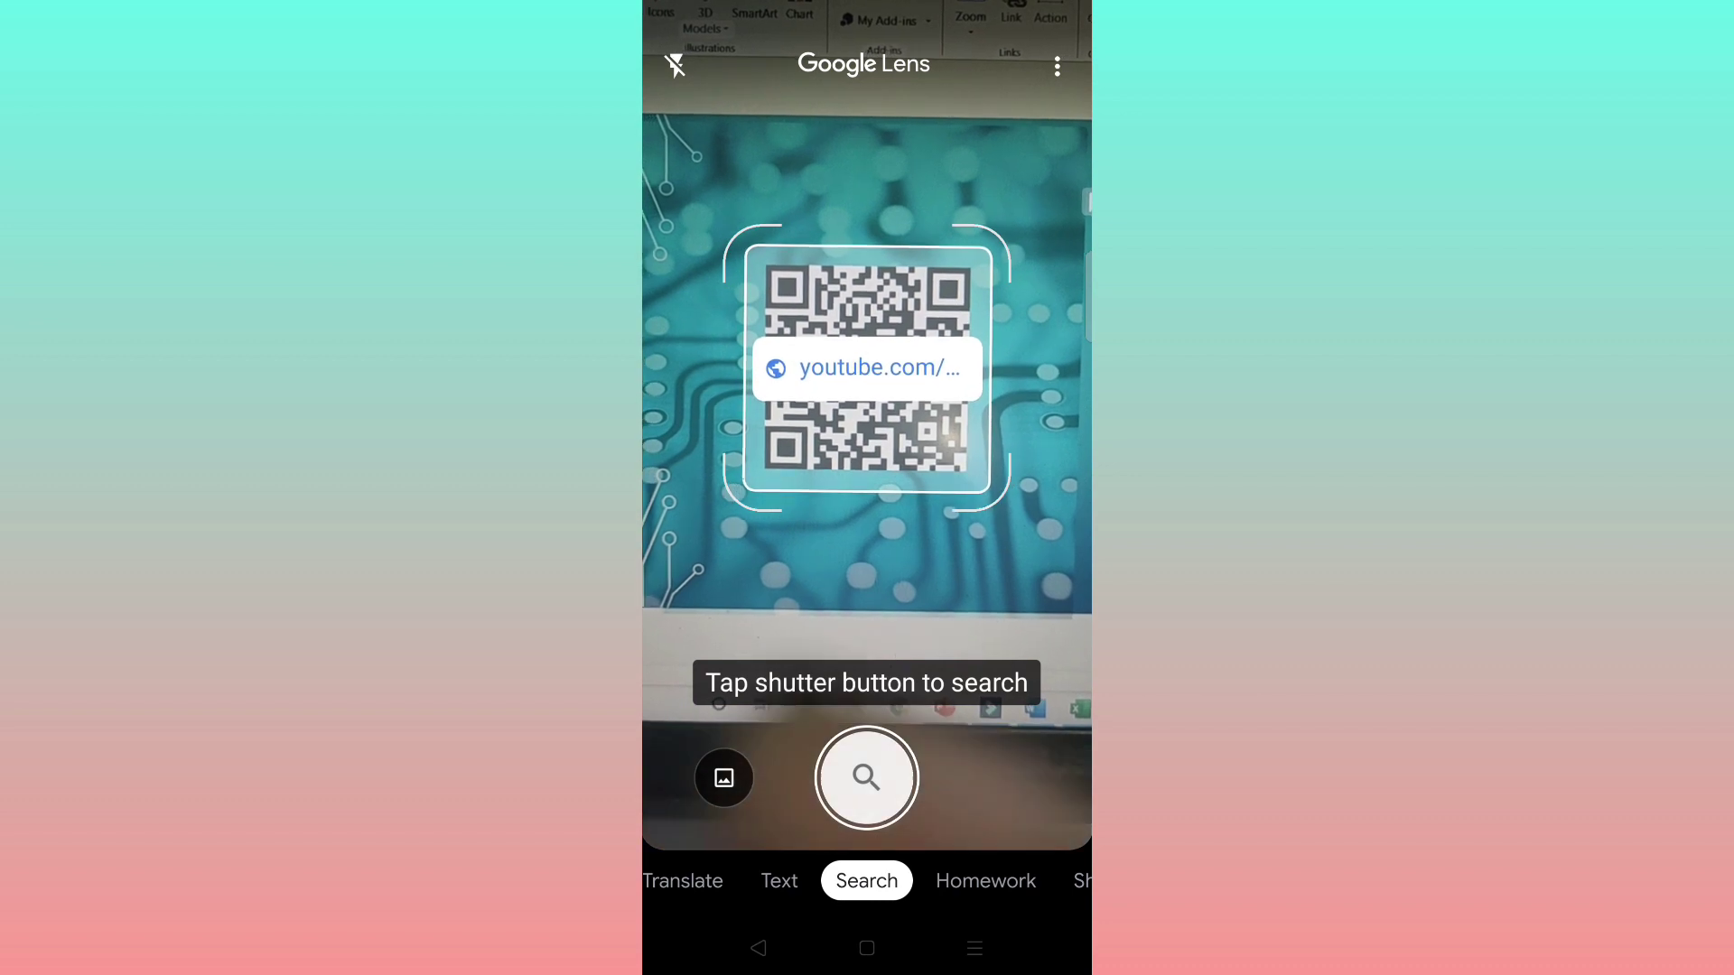
pyautogui.click(867, 368)
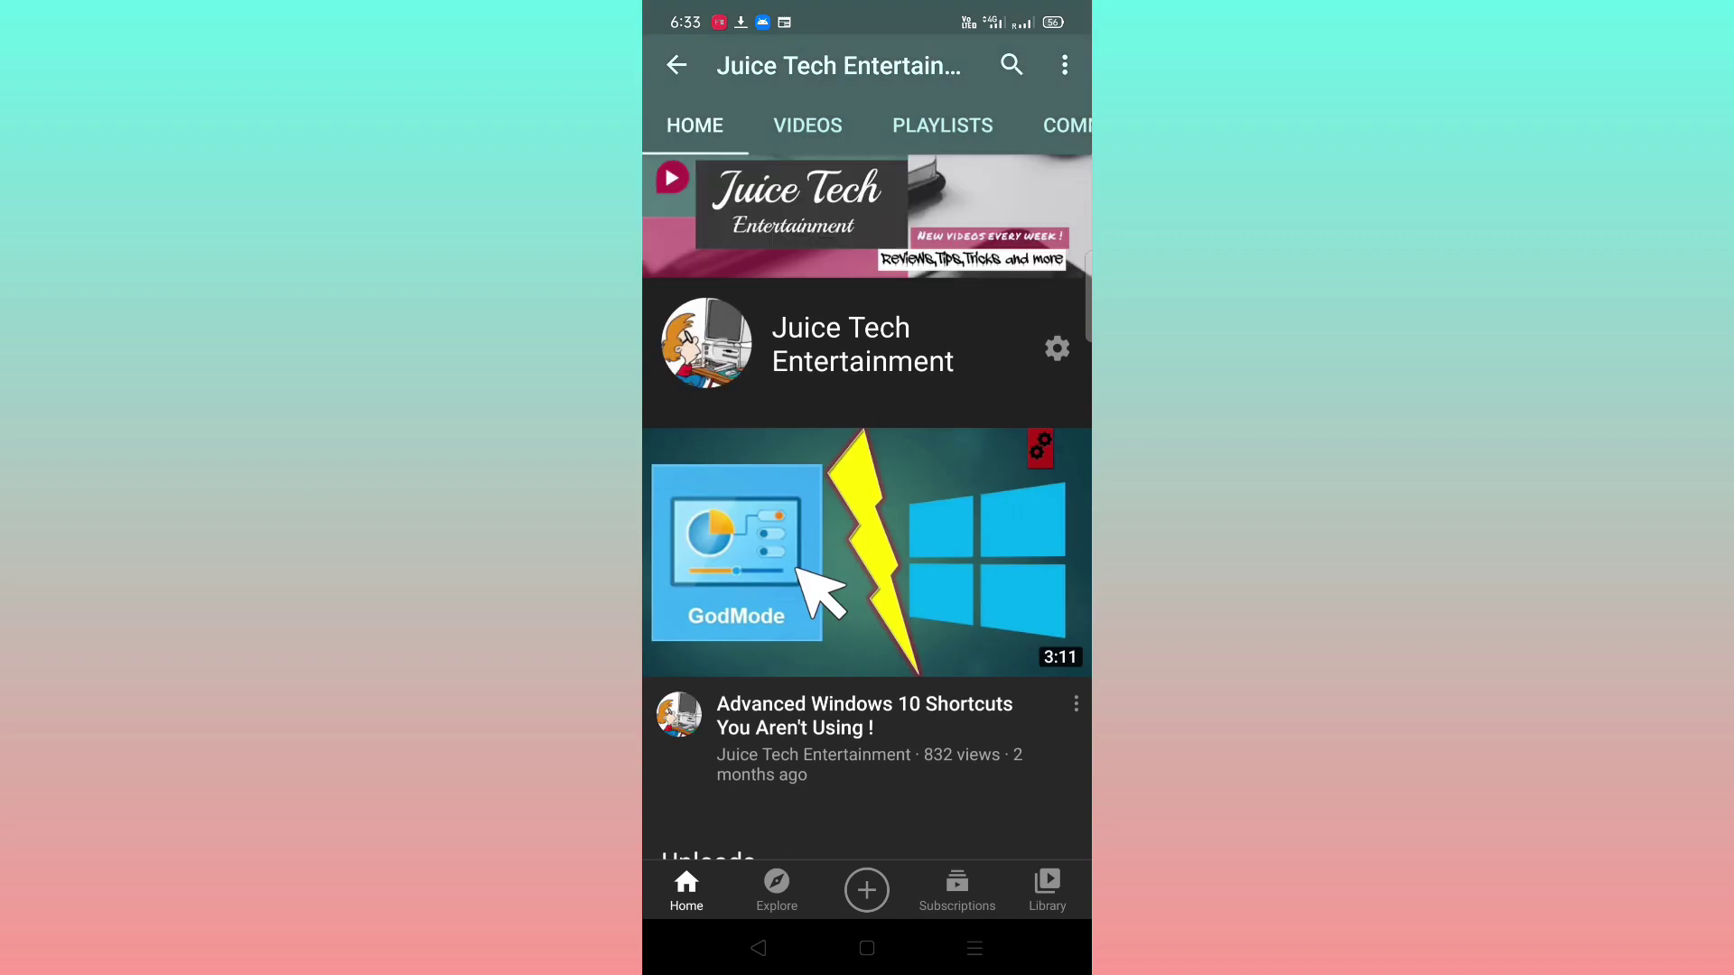
pyautogui.scroll(-3, 913, 496)
pyautogui.scroll(-3, 937, 278)
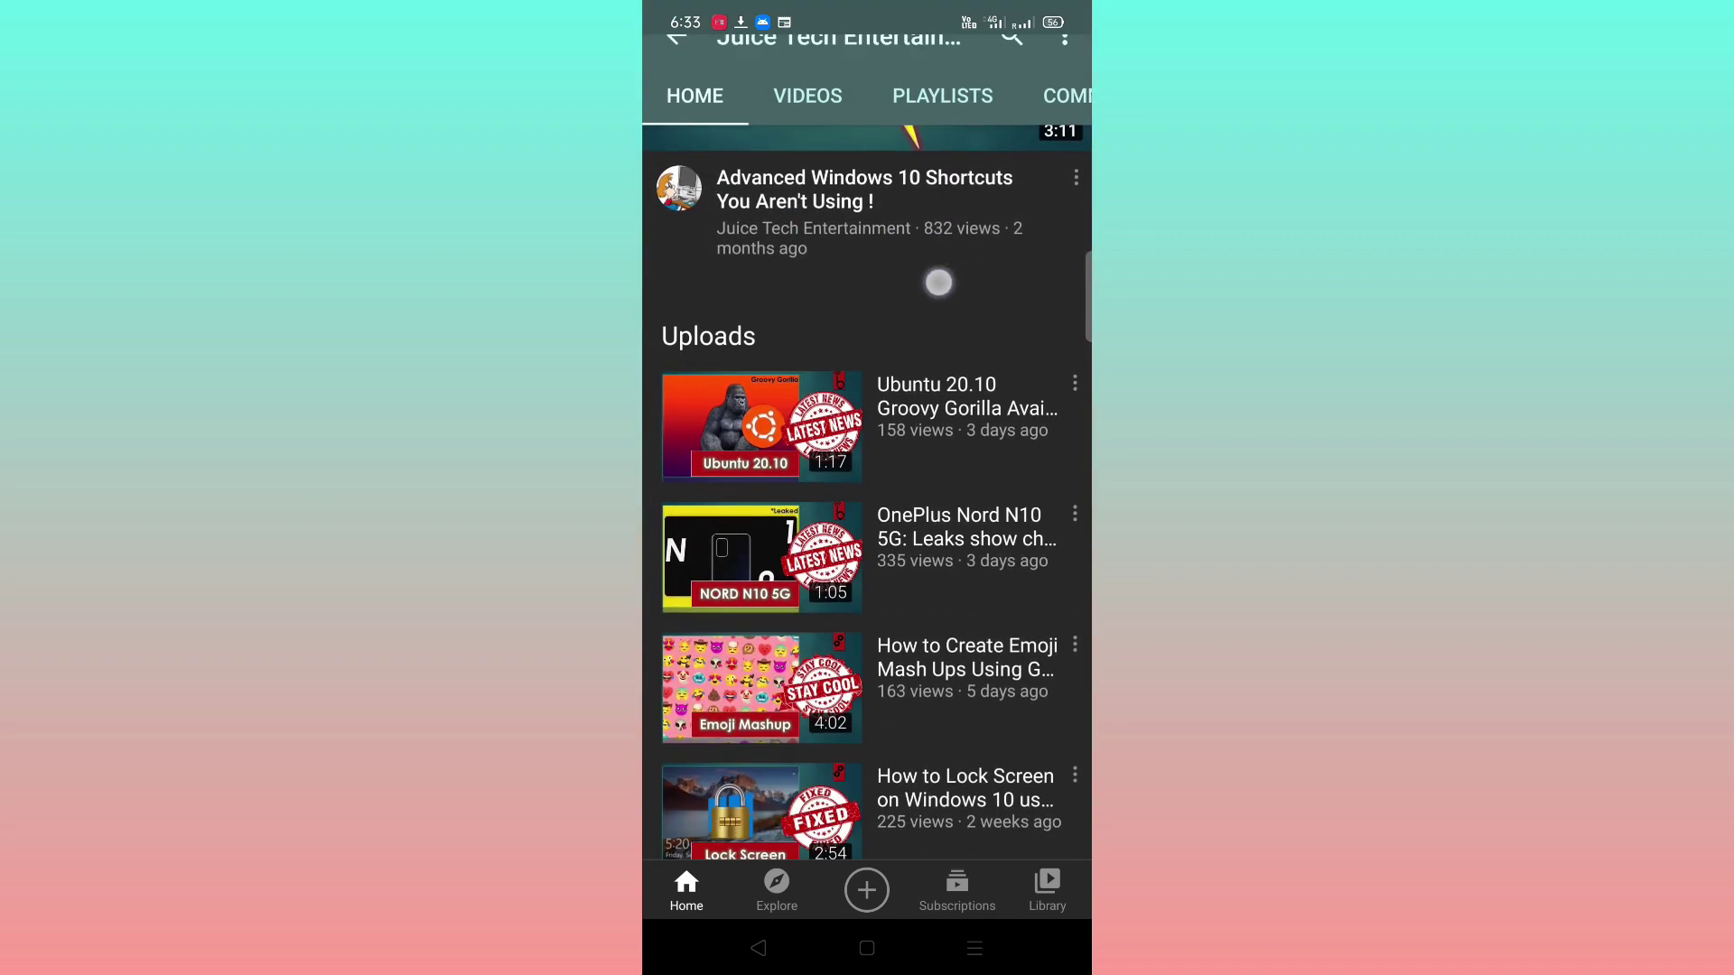
pyautogui.scroll(7, 936, 361)
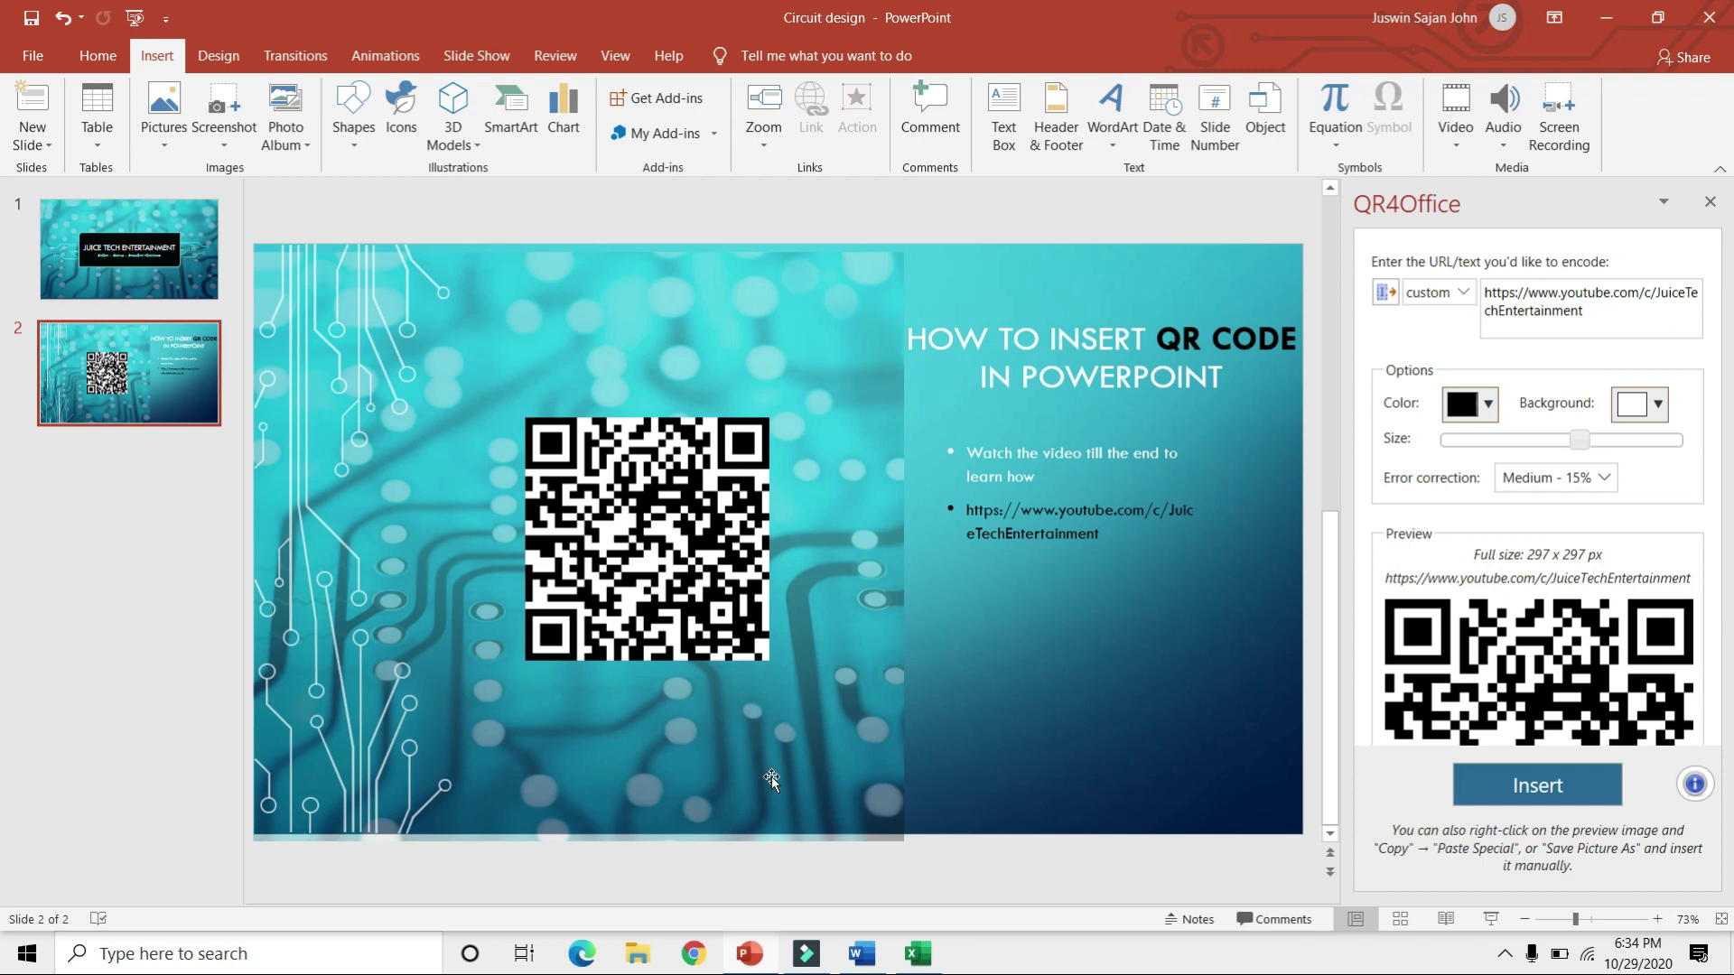
pyautogui.moveTo(861, 954)
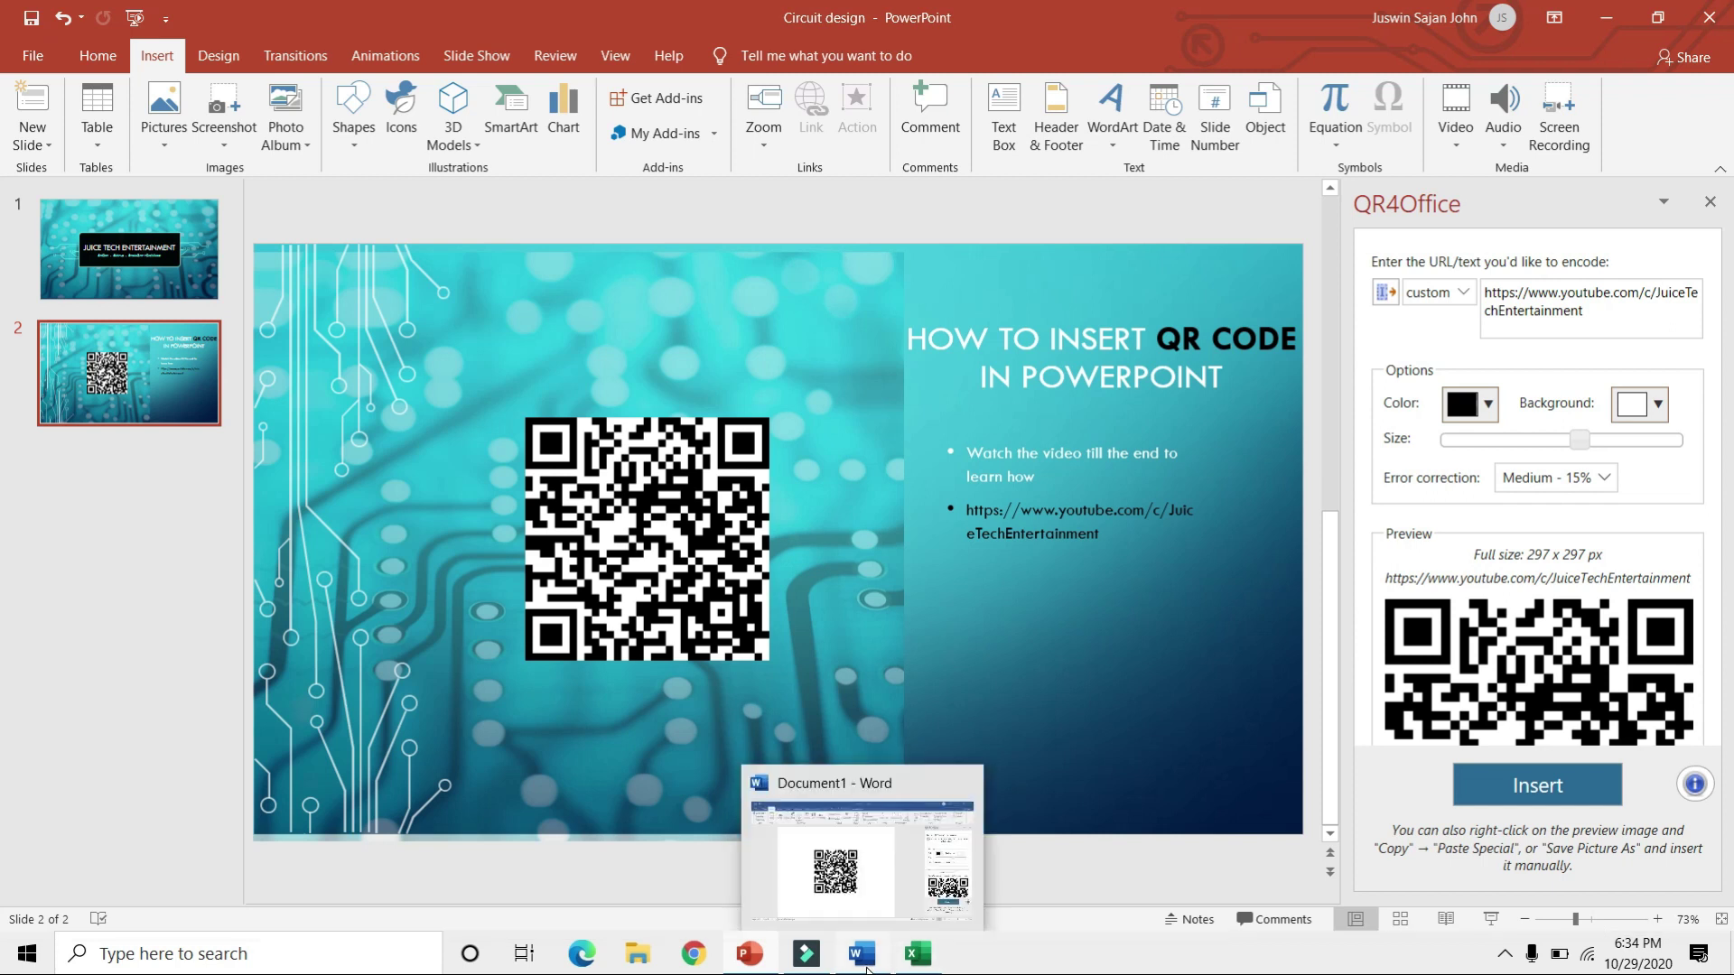
# Switch between Word Document1, Excel Book1 and the presentation, ending on Book1.
pyautogui.click(867, 971)
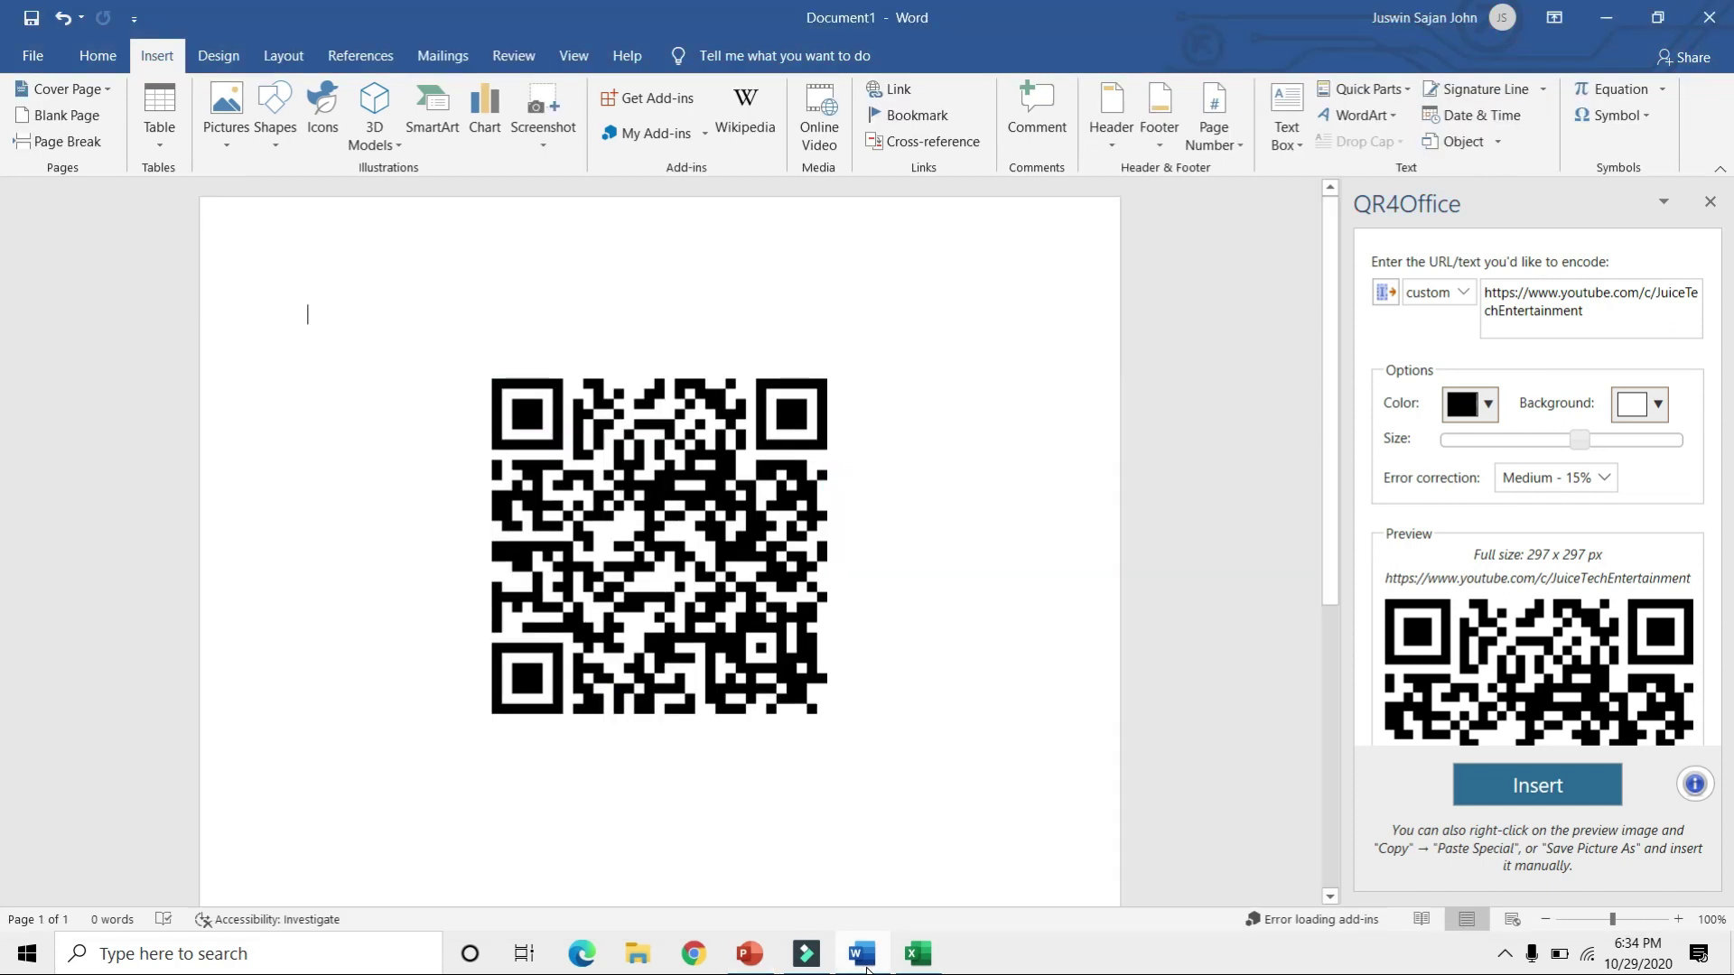
pyautogui.click(915, 964)
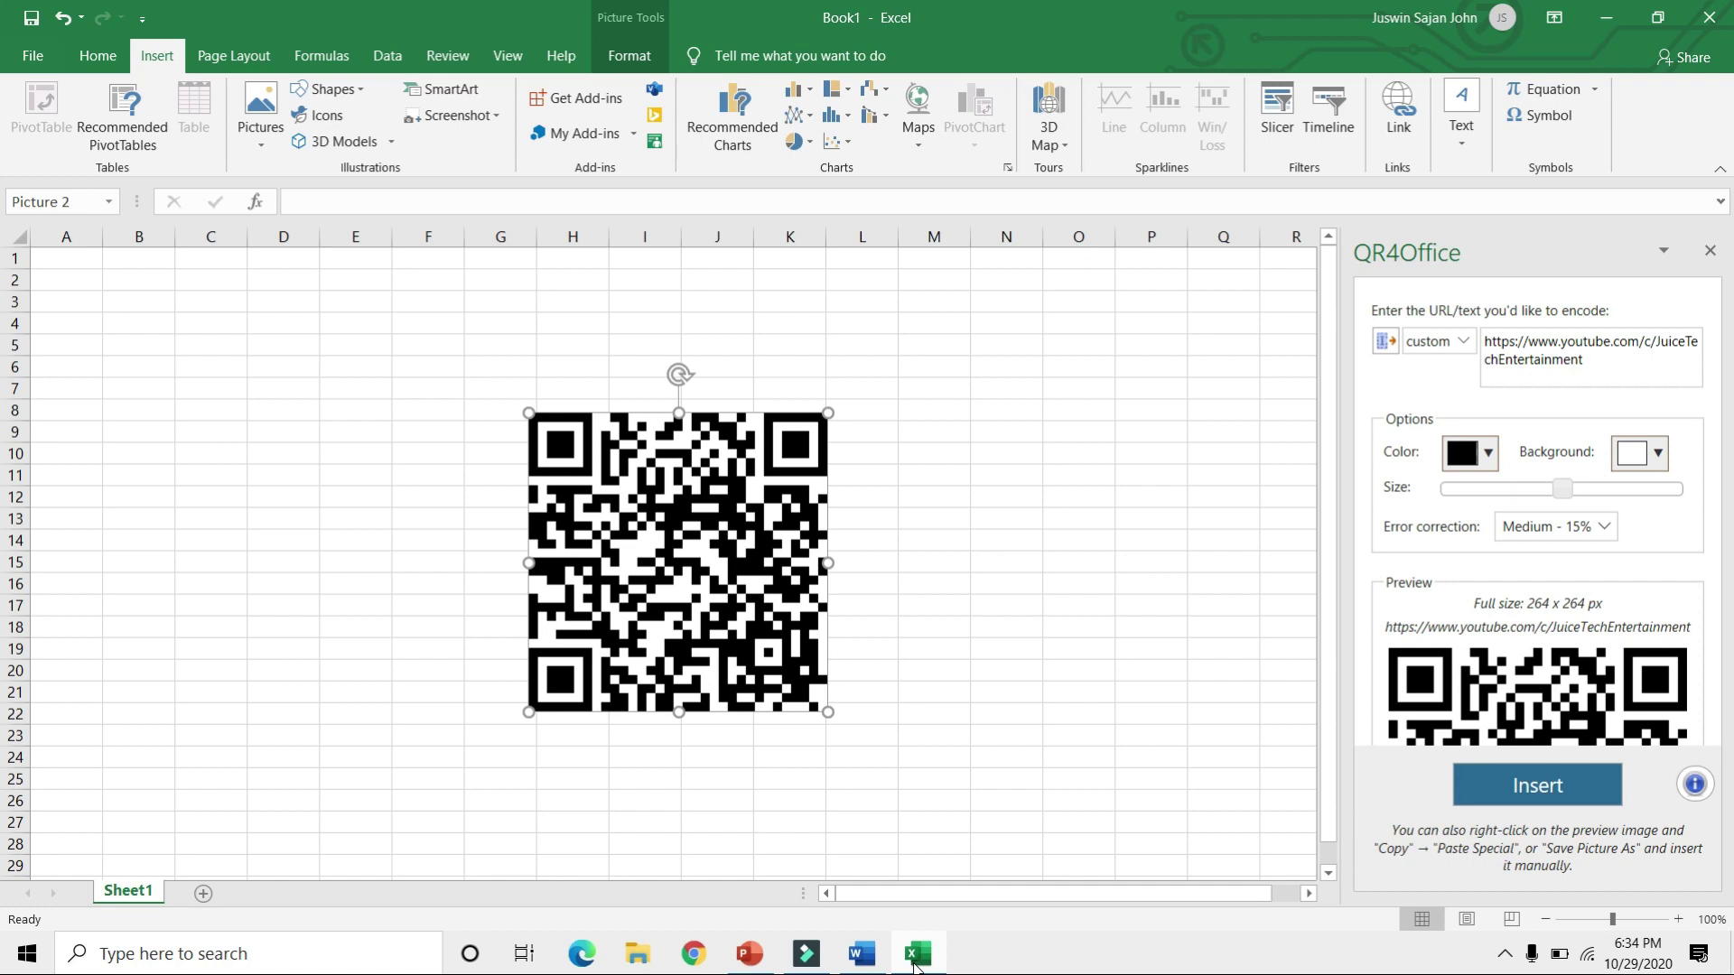
pyautogui.click(768, 958)
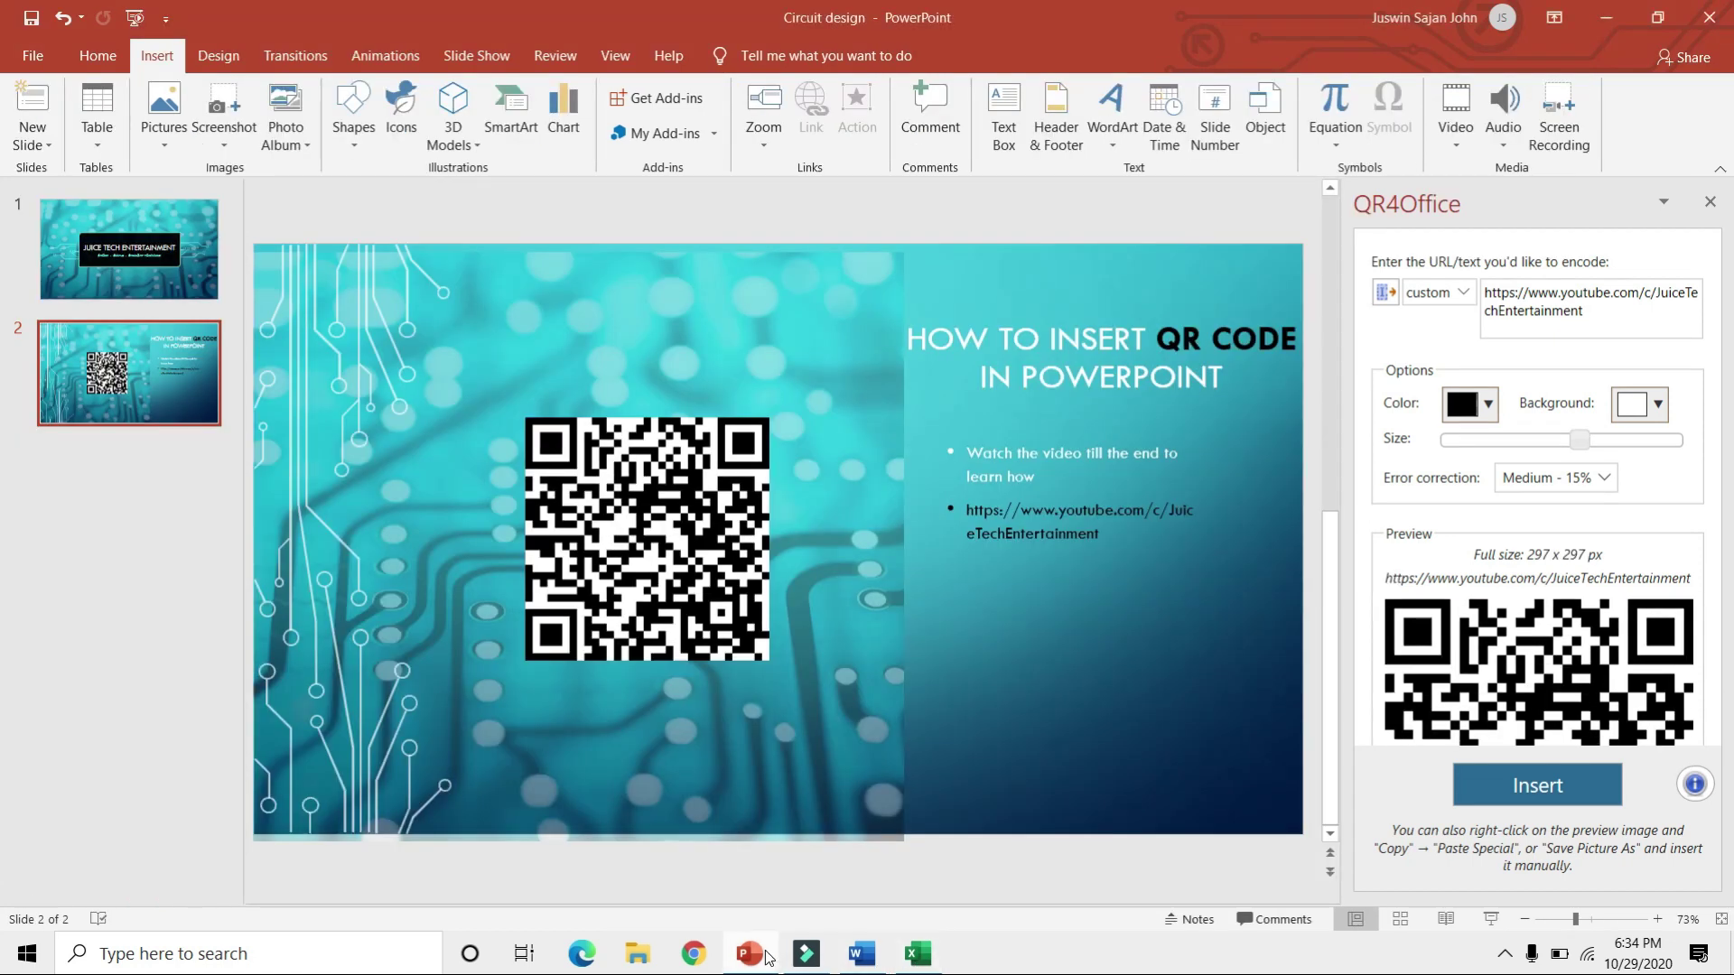
pyautogui.click(862, 957)
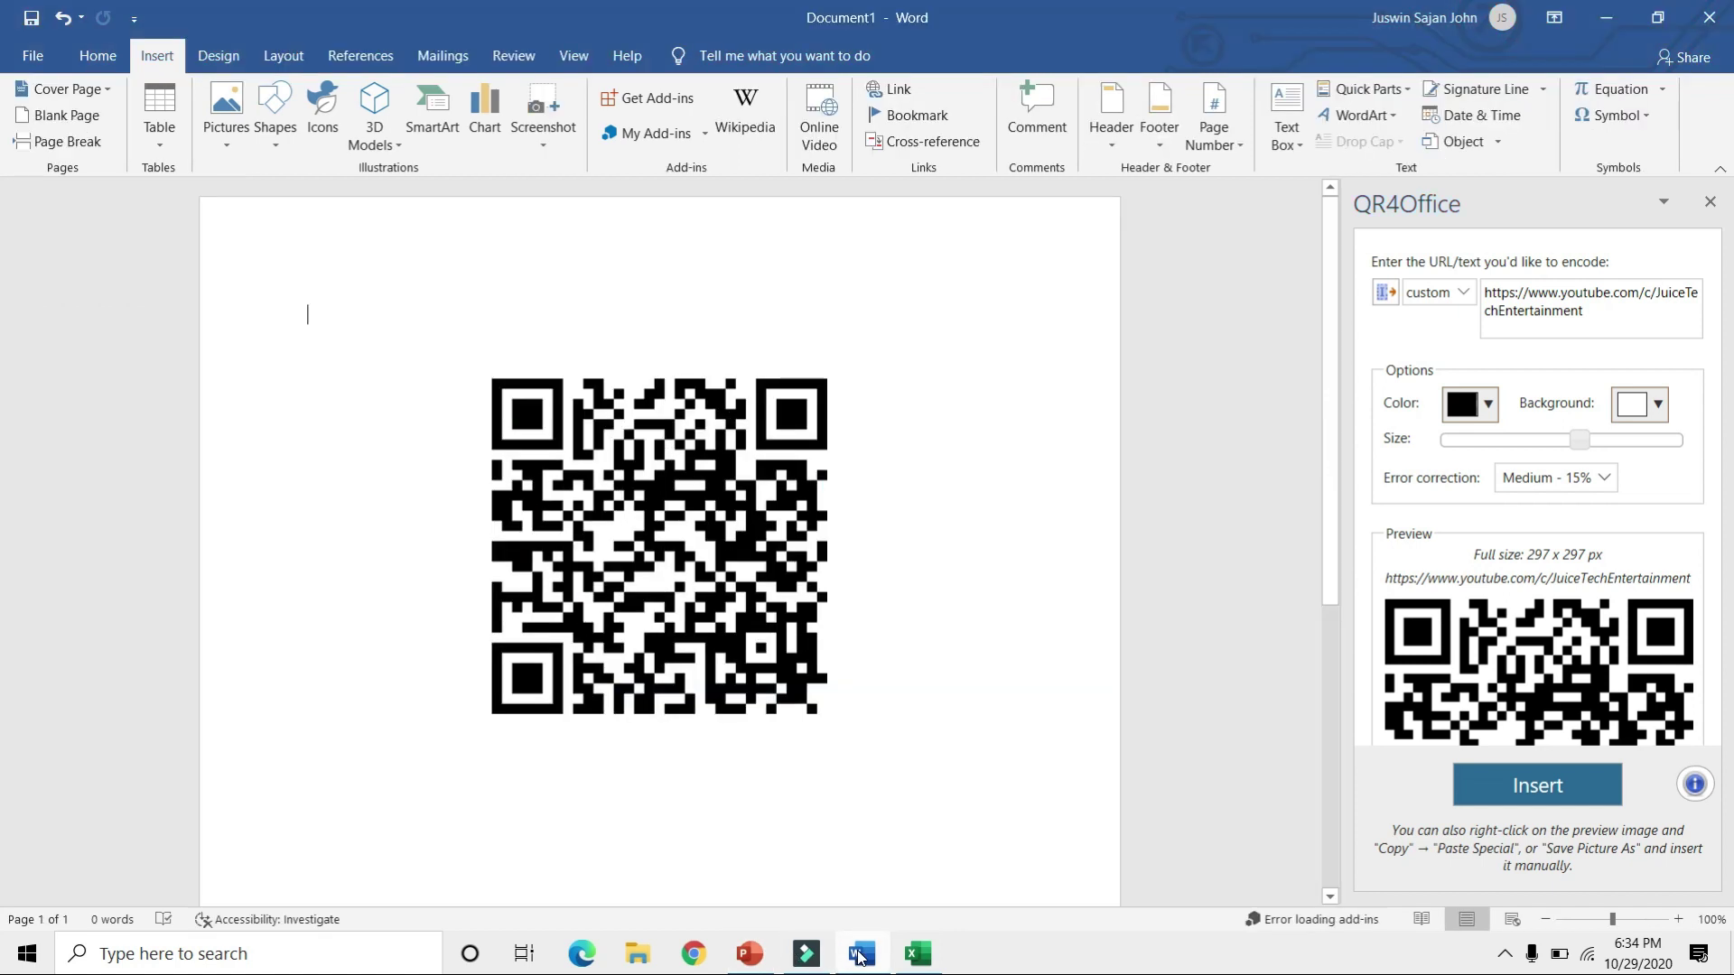
pyautogui.click(917, 957)
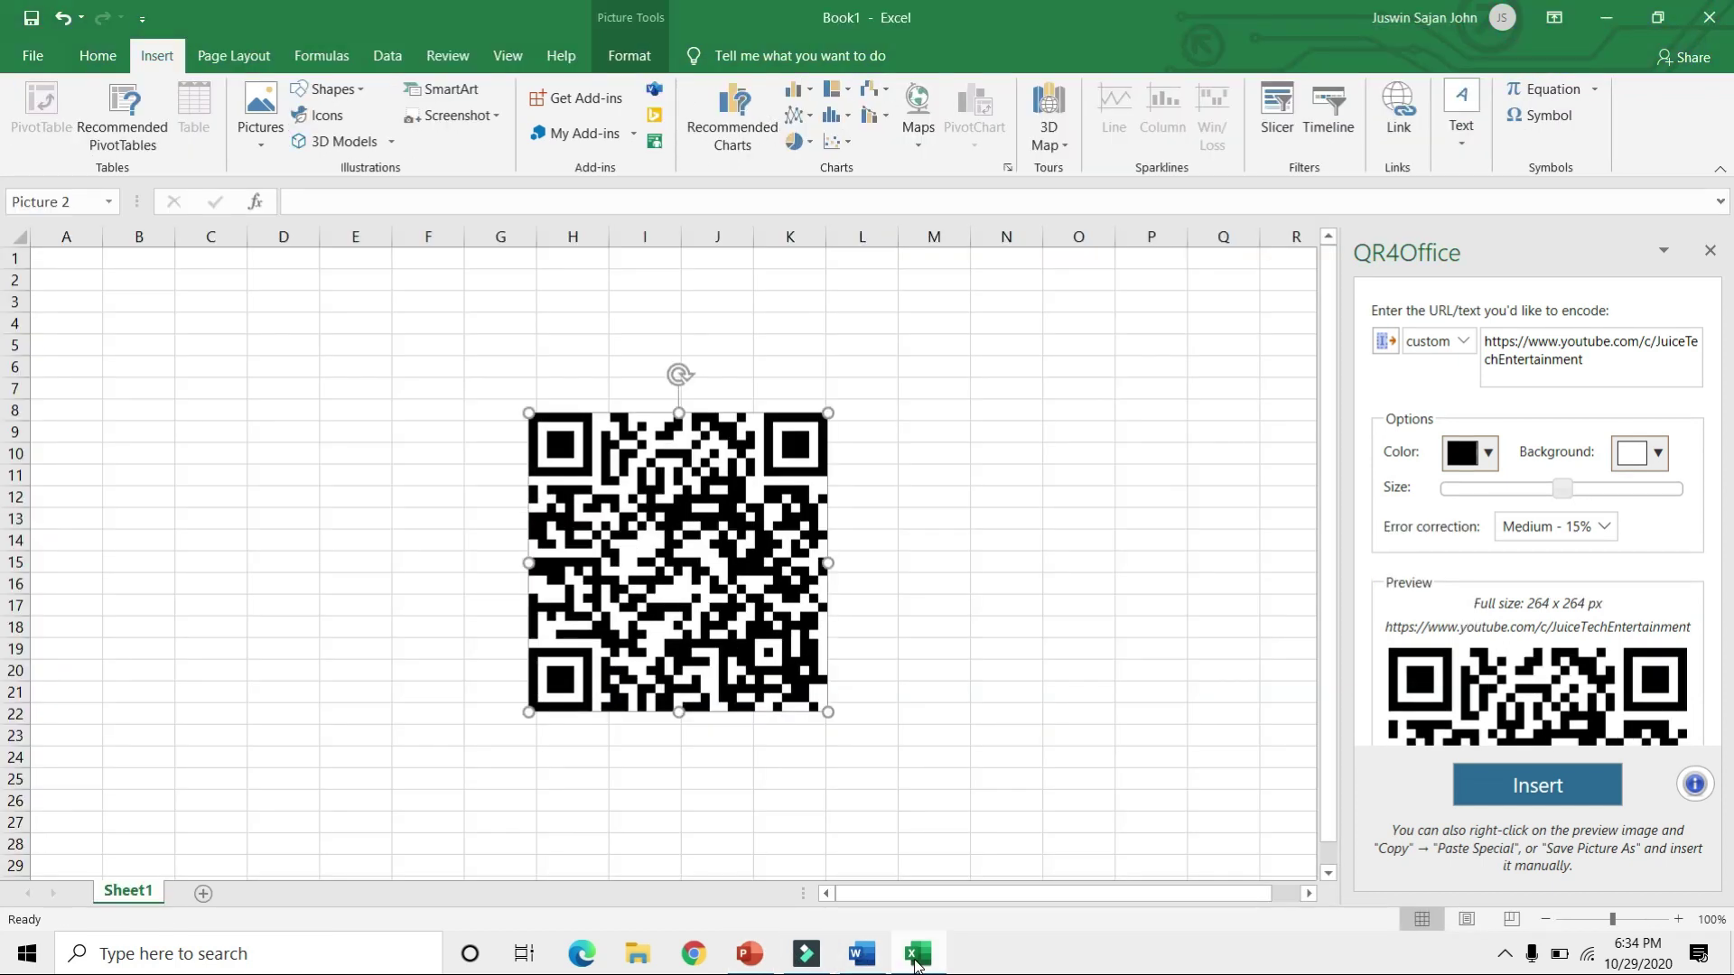